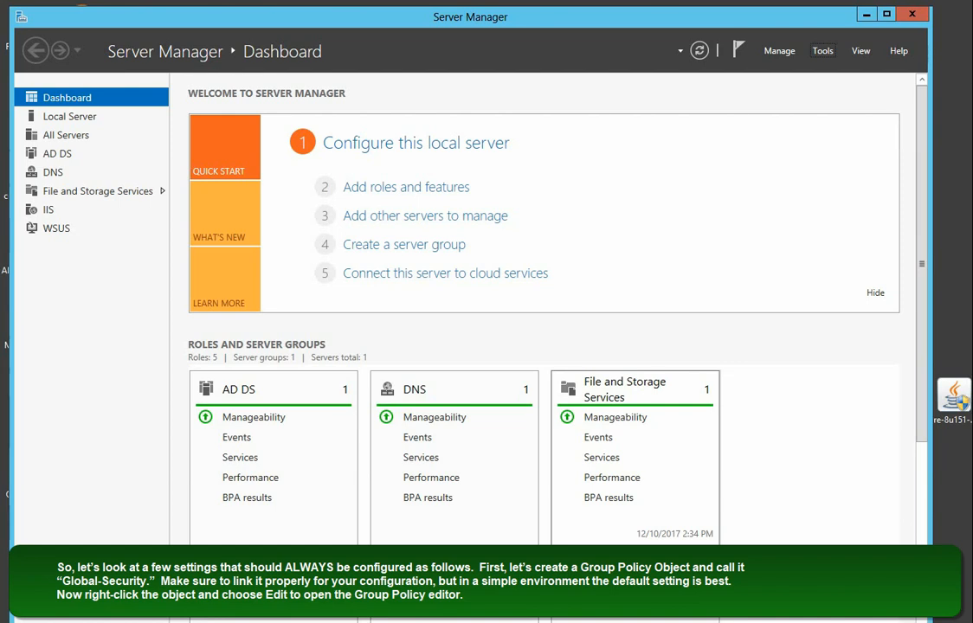
- In Group Policy Management, create a GPO named Global-Security linked directly to the domain
left_click(822, 50)
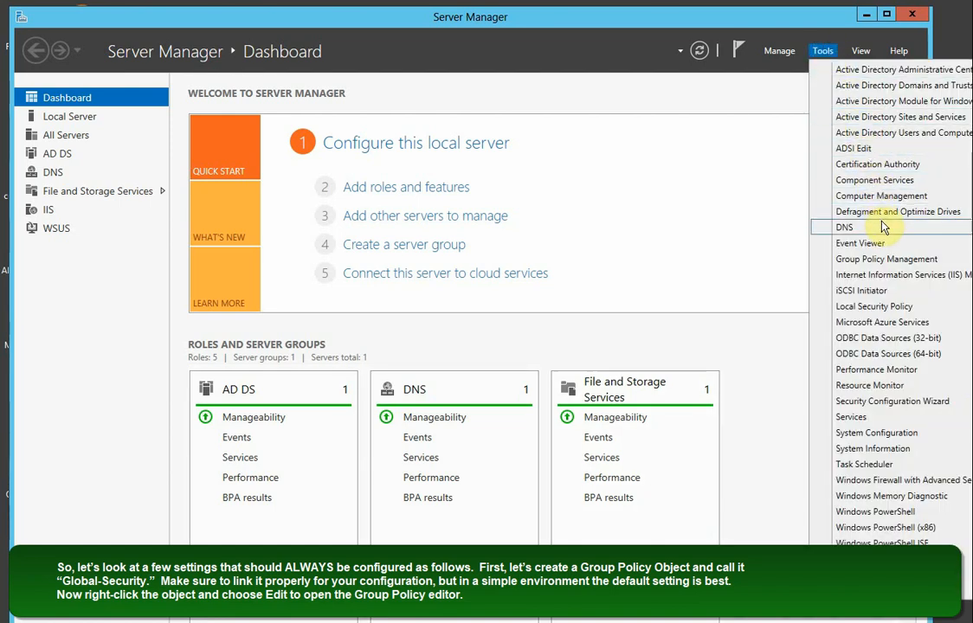
left_click(887, 258)
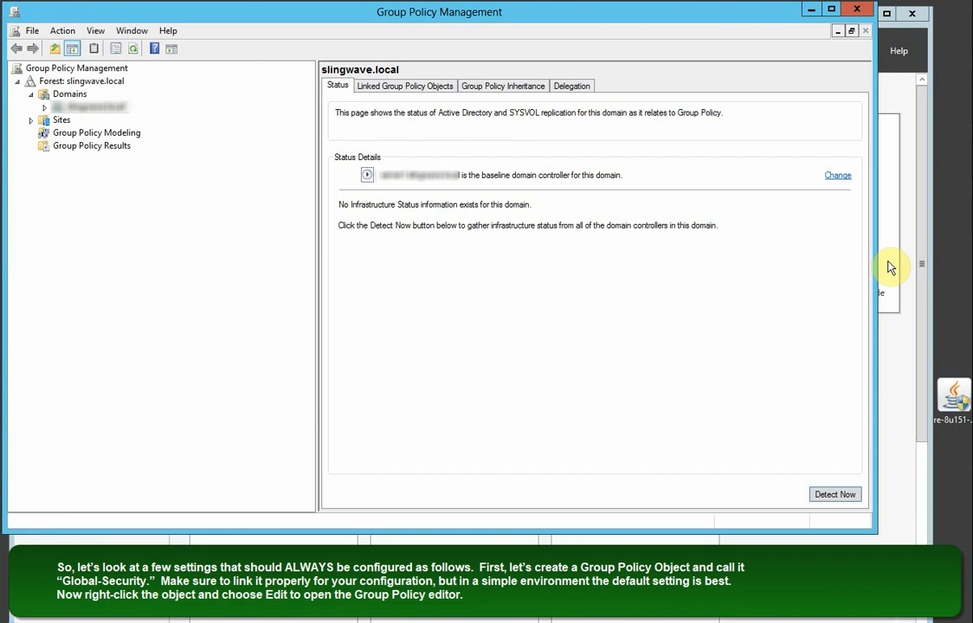
left_click(45, 106)
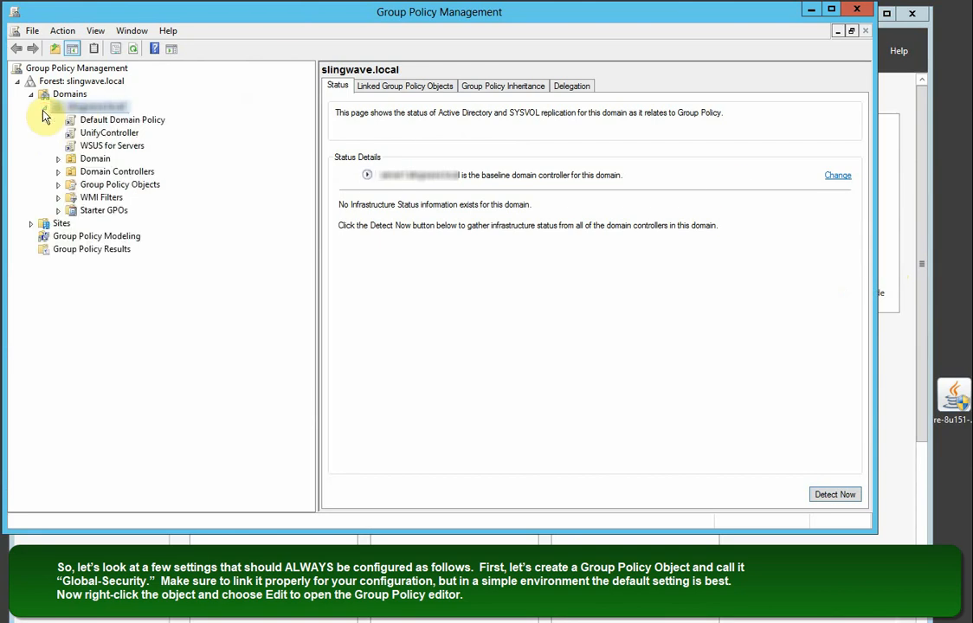
right_click(95, 106)
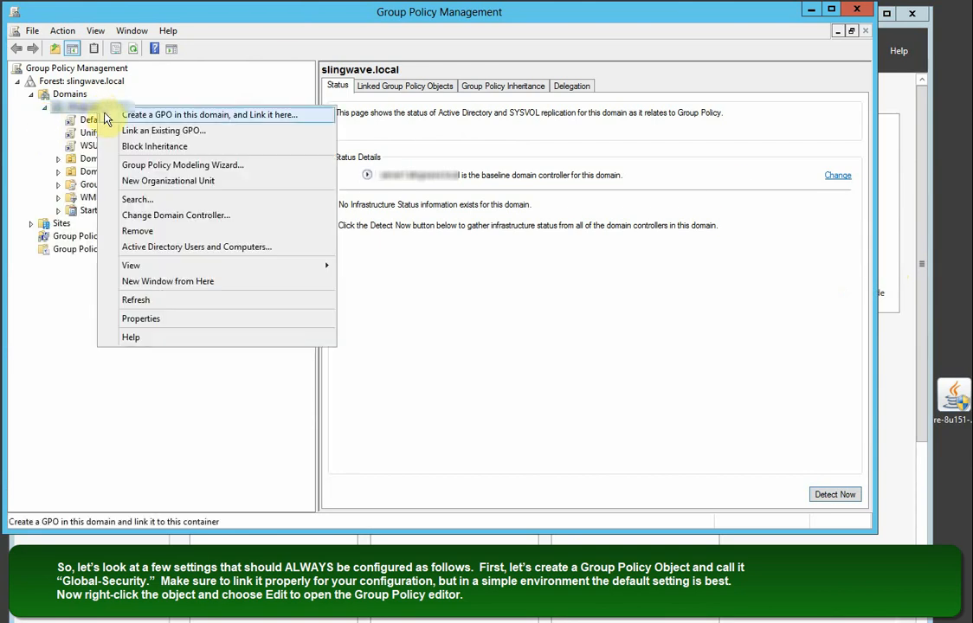
left_click(186, 114)
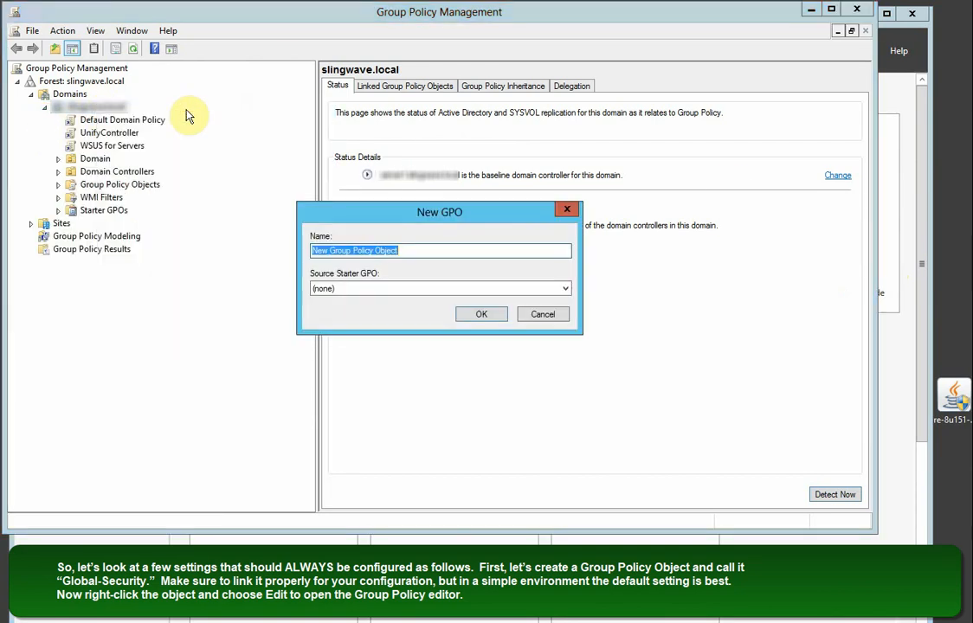
type("Globa")
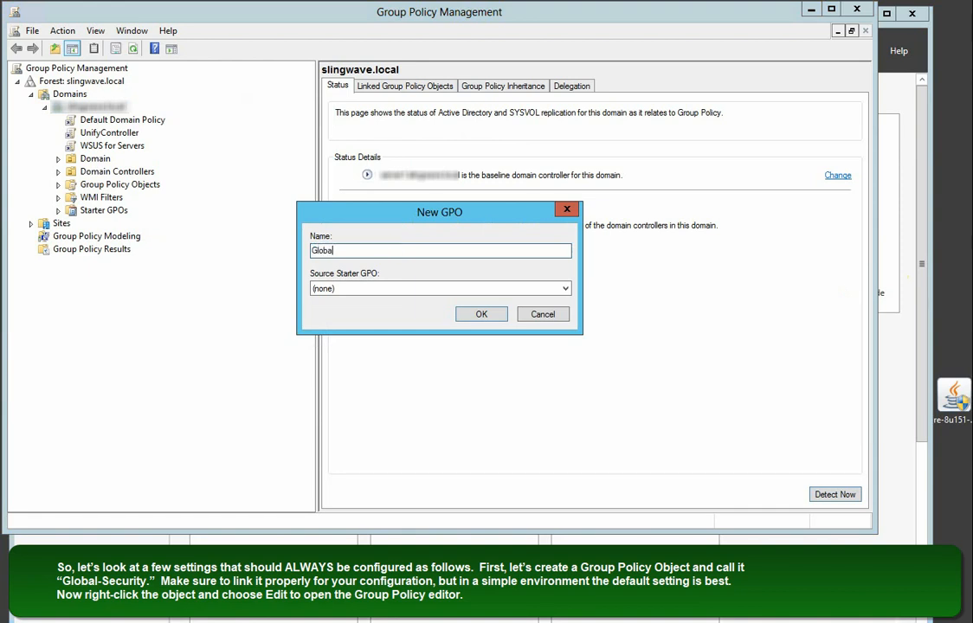
type("l-Security")
key("Return")
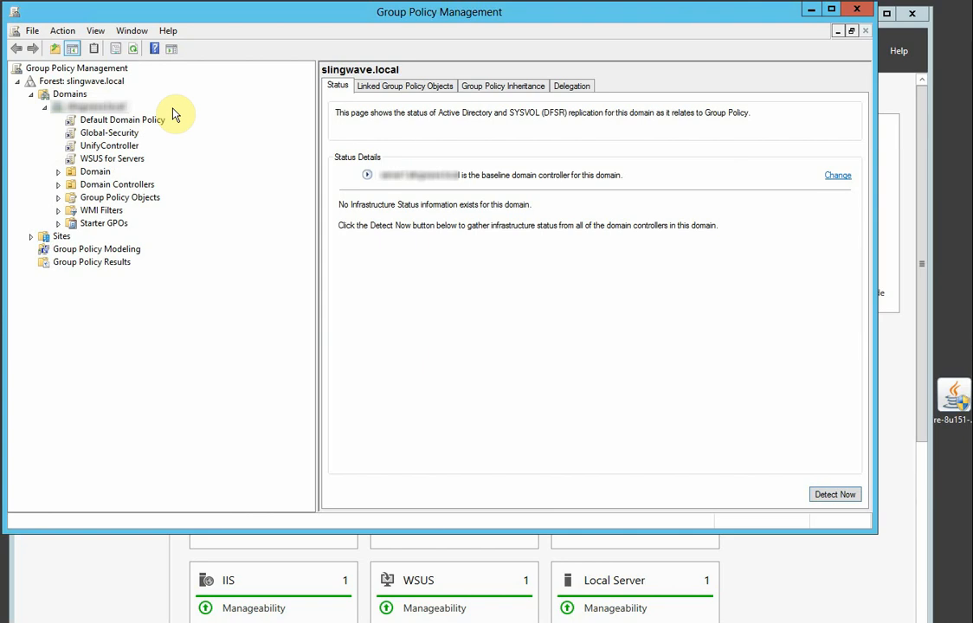
- Open the Global-Security GPO for editing, show its computer User Rights Assignment policies under Local Policies, and enlarge the editor window
right_click(127, 136)
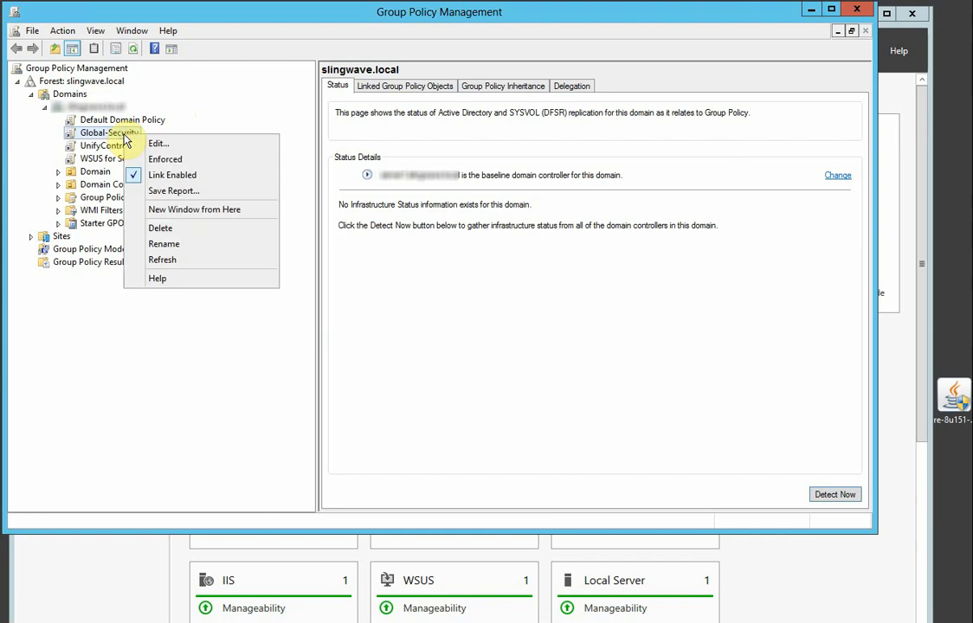
left_click(149, 144)
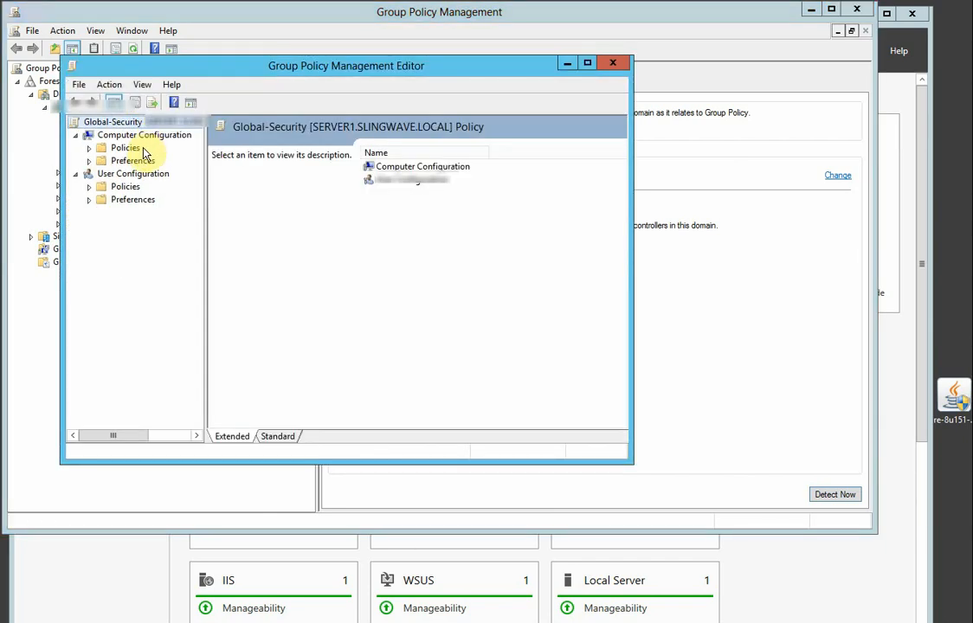
left_click(89, 148)
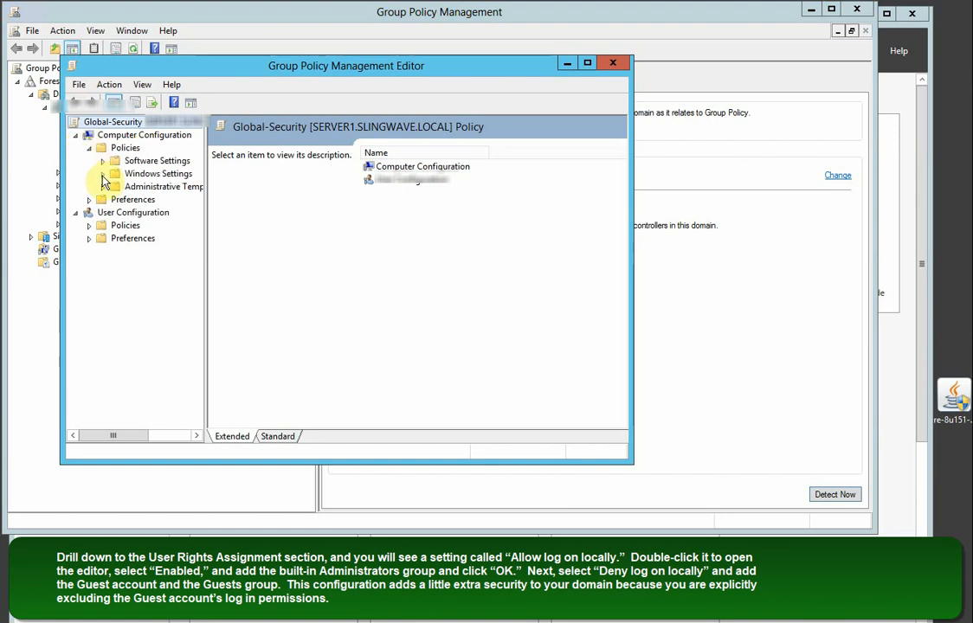
left_click(102, 173)
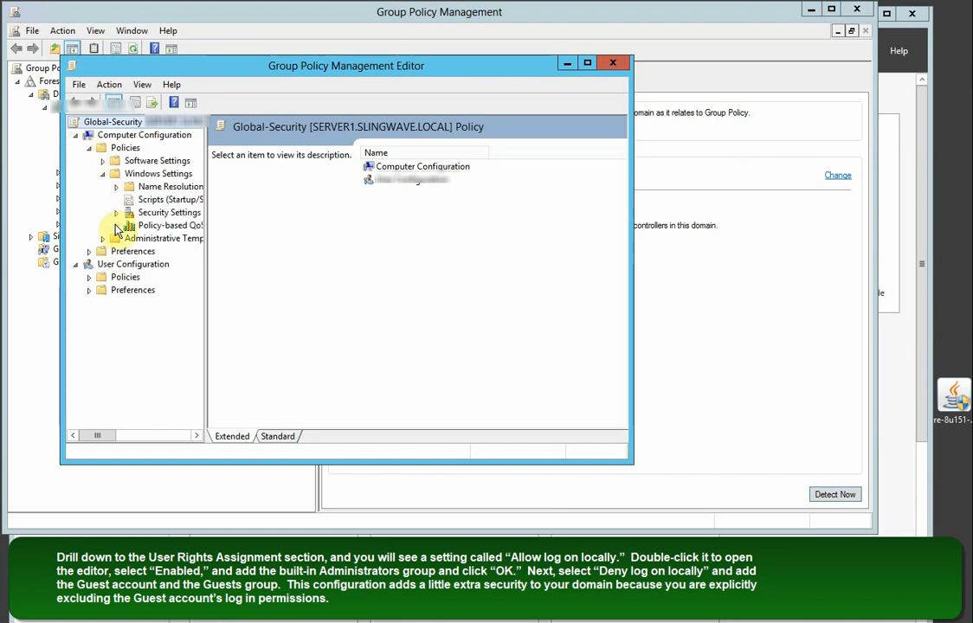
left_click(115, 213)
left_click(165, 226)
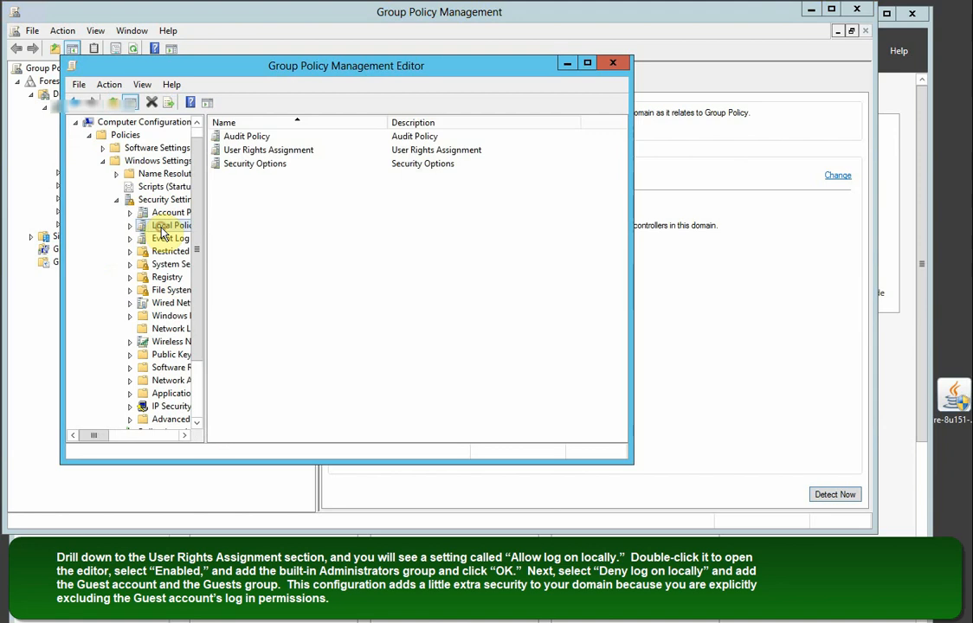
left_click(130, 226)
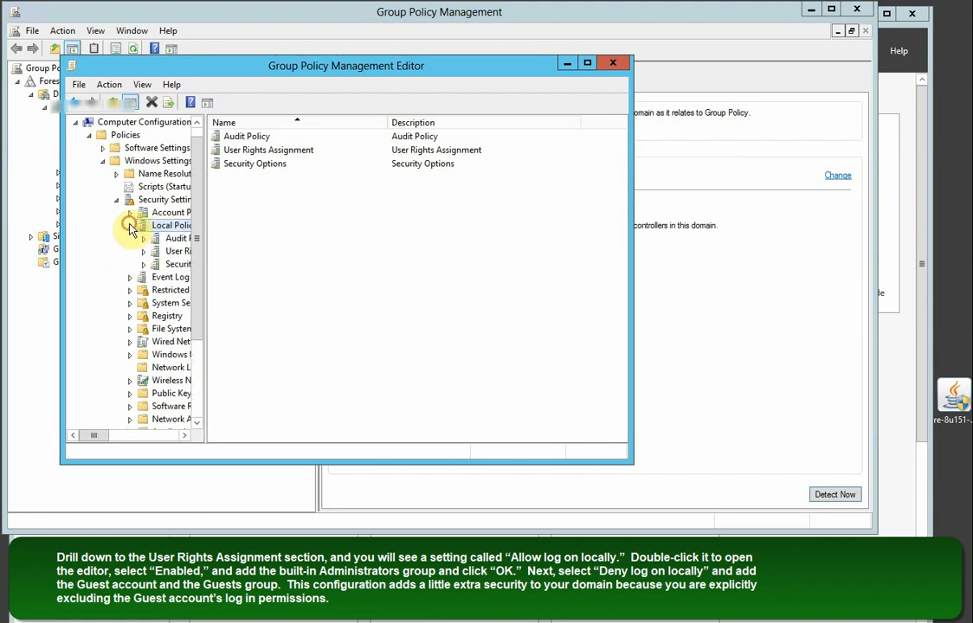
left_click(166, 251)
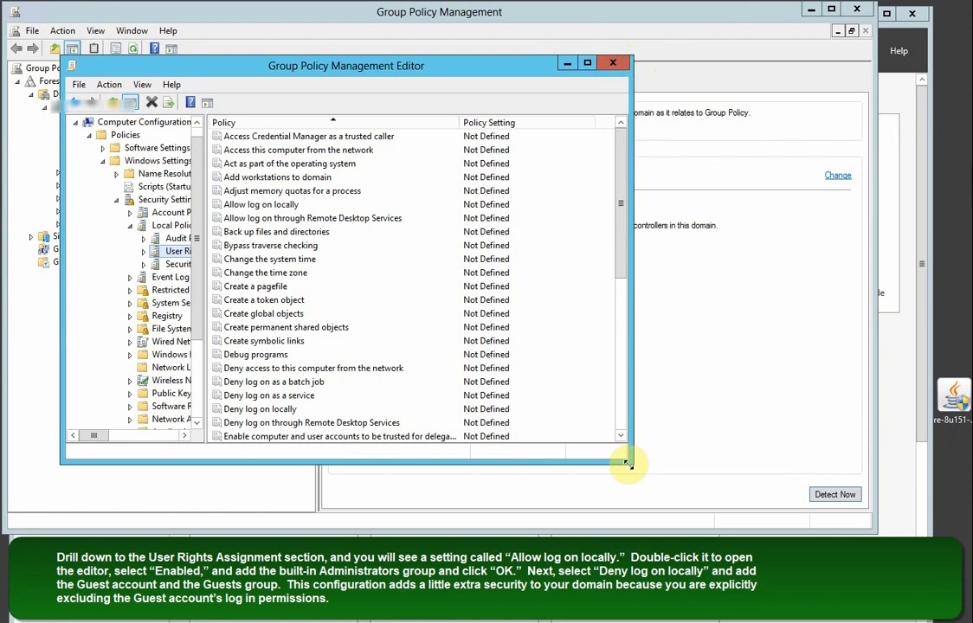
left_click_drag(628, 460, 966, 610)
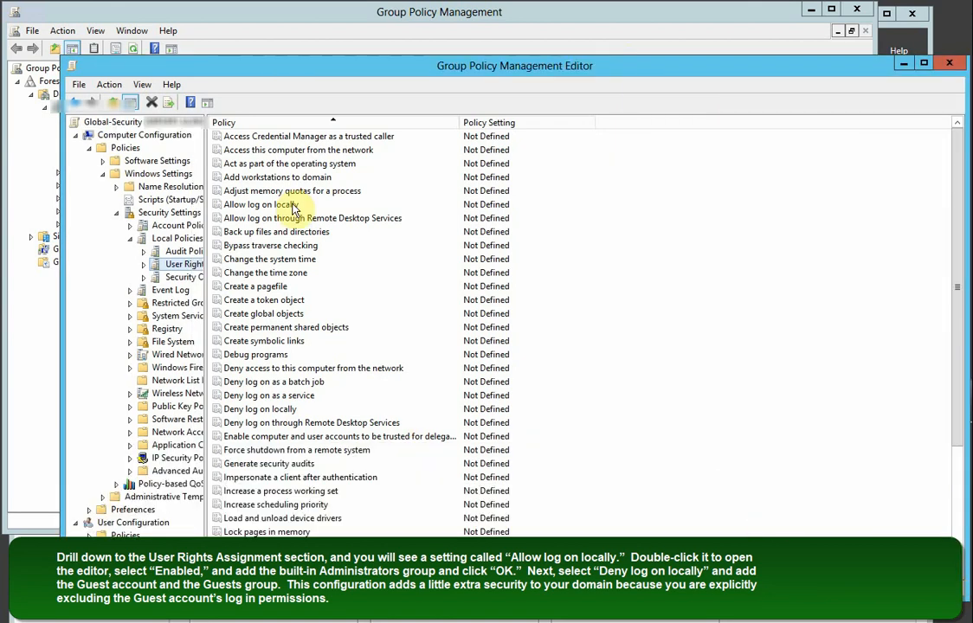
- Define the "Allow log on locally" policy and grant it to the Administrators group
double_click(261, 204)
left_click(435, 235)
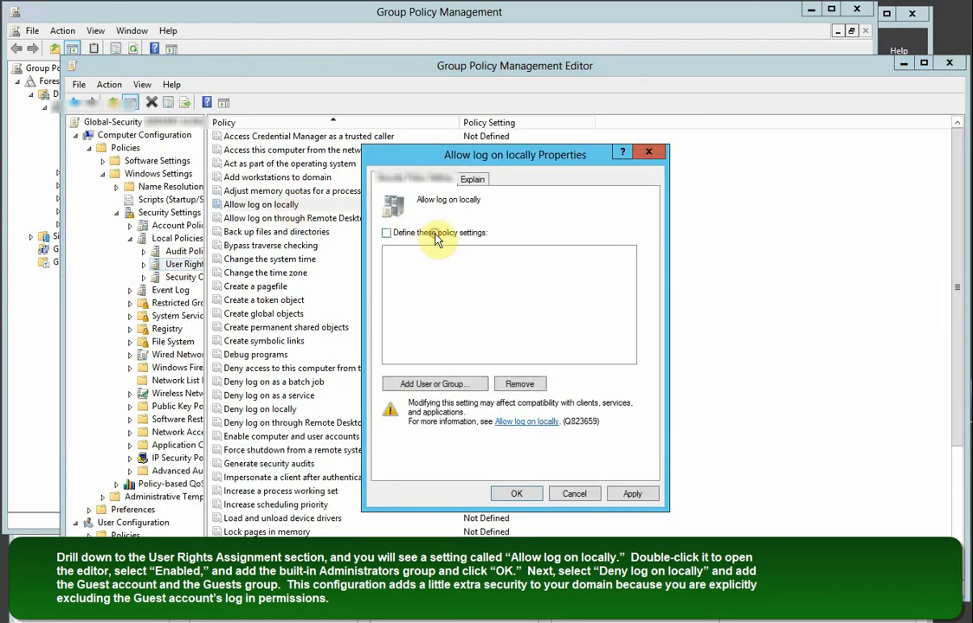
left_click(472, 385)
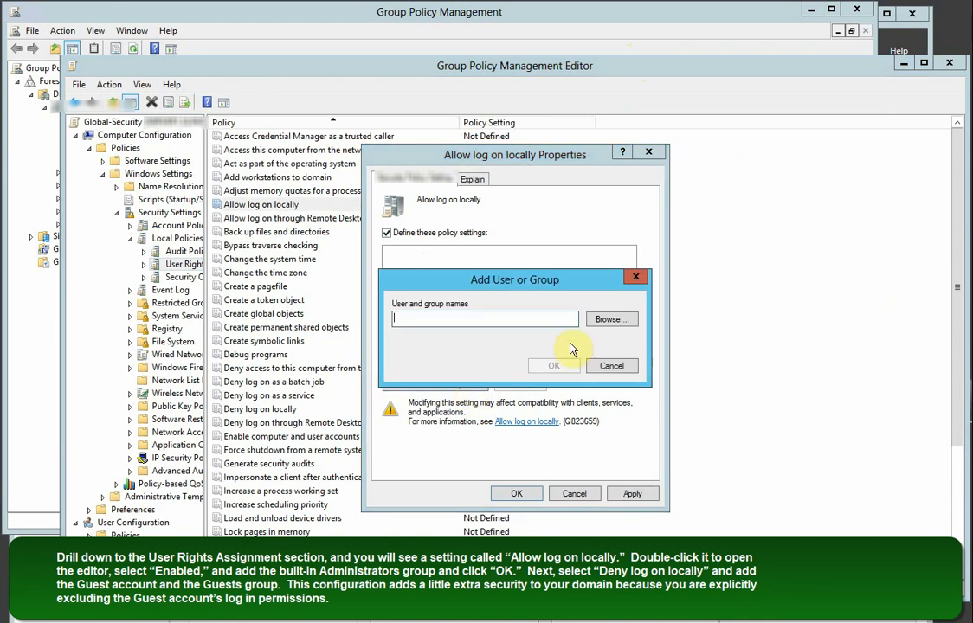
left_click(602, 321)
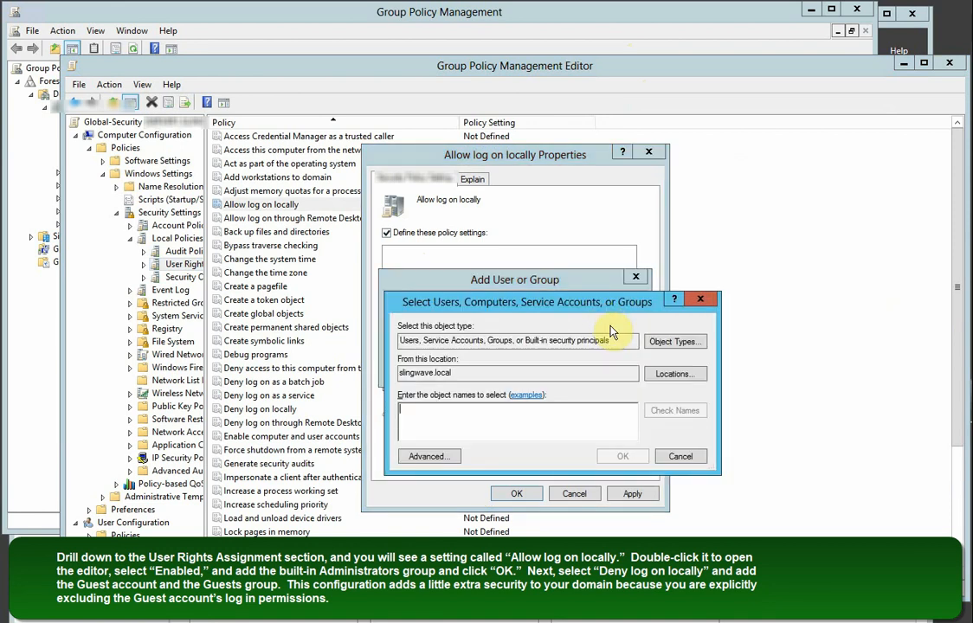
type("Administrators")
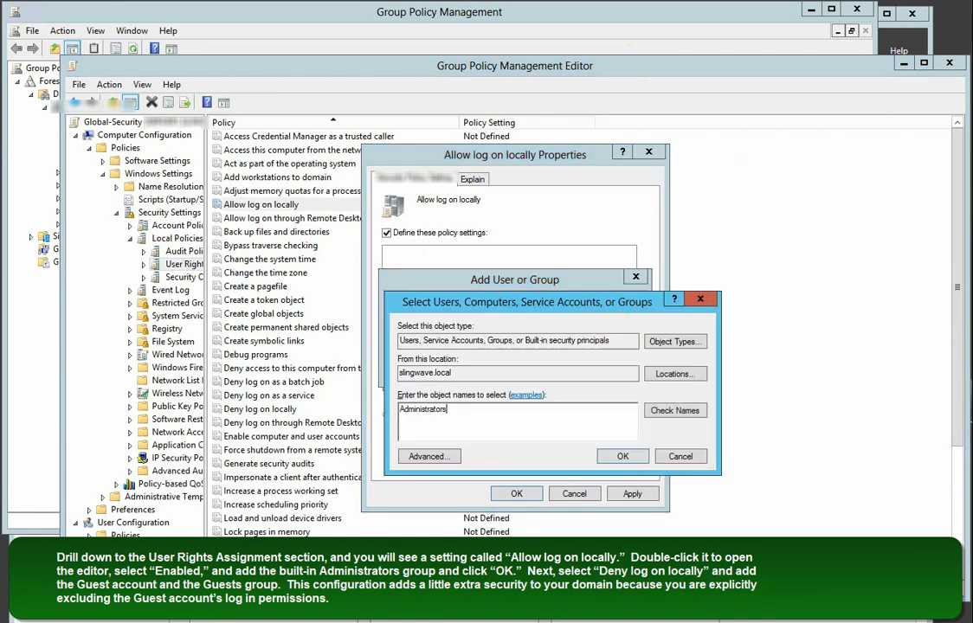
left_click(664, 411)
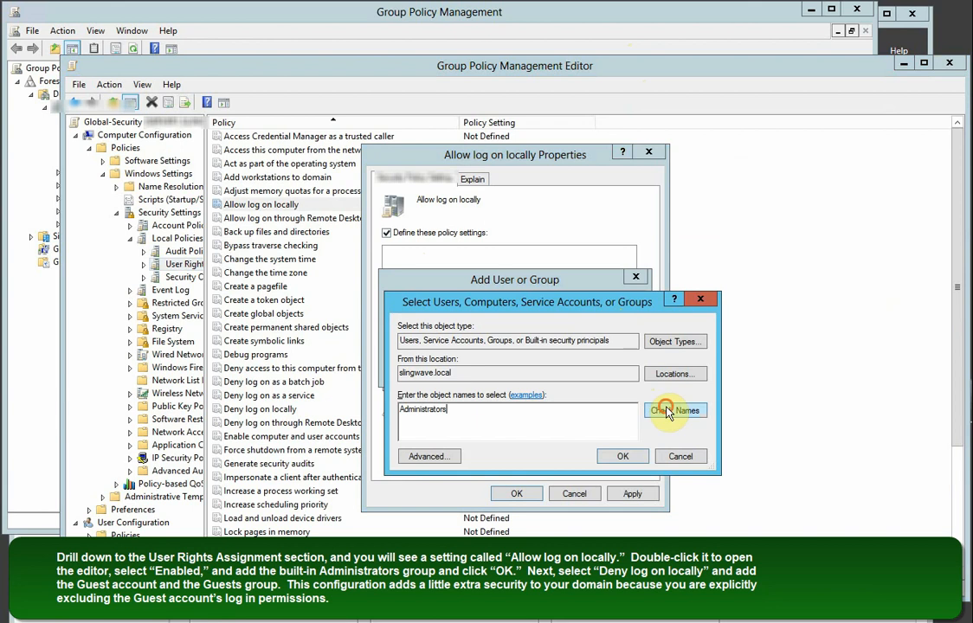
left_click(641, 457)
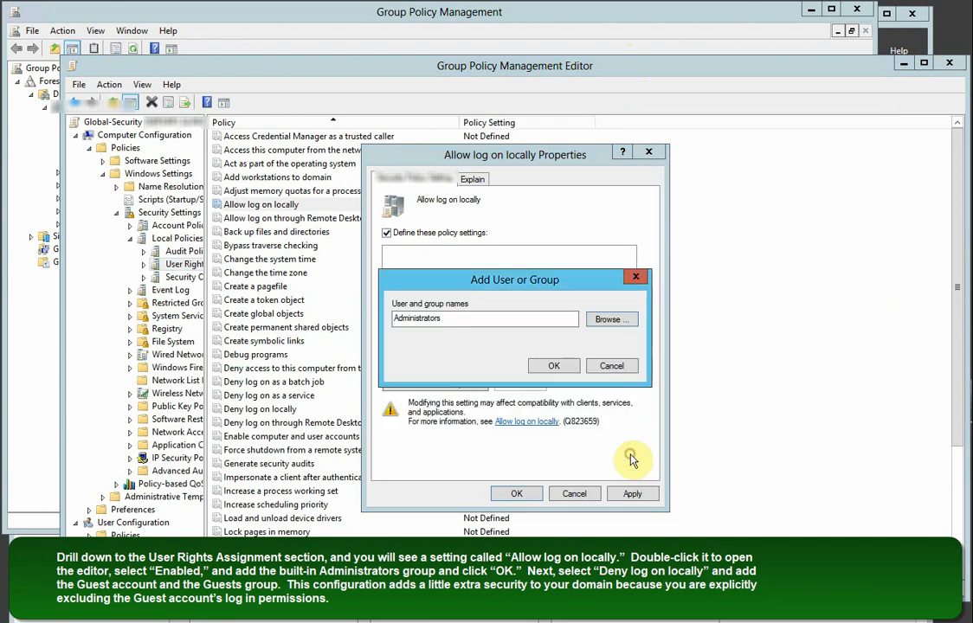
left_click(553, 367)
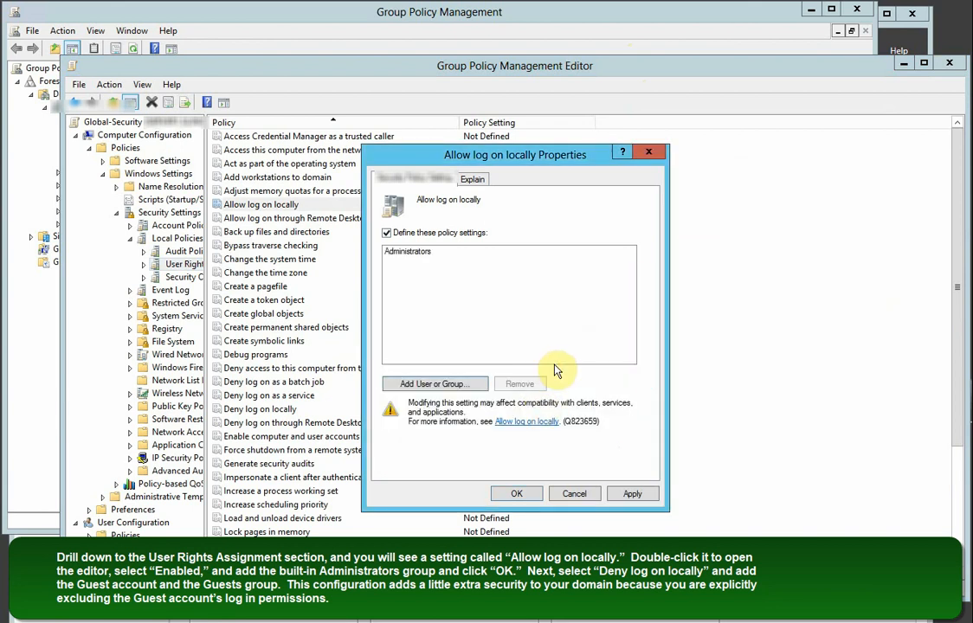
left_click(520, 494)
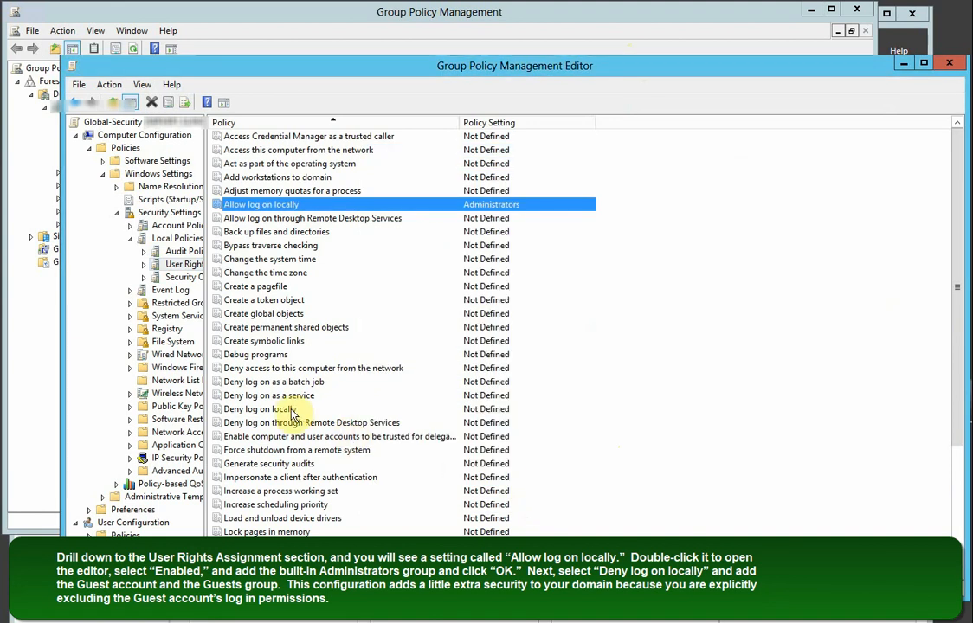
- Define the "Deny log on locally" policy and add the Guests group to it
double_click(286, 409)
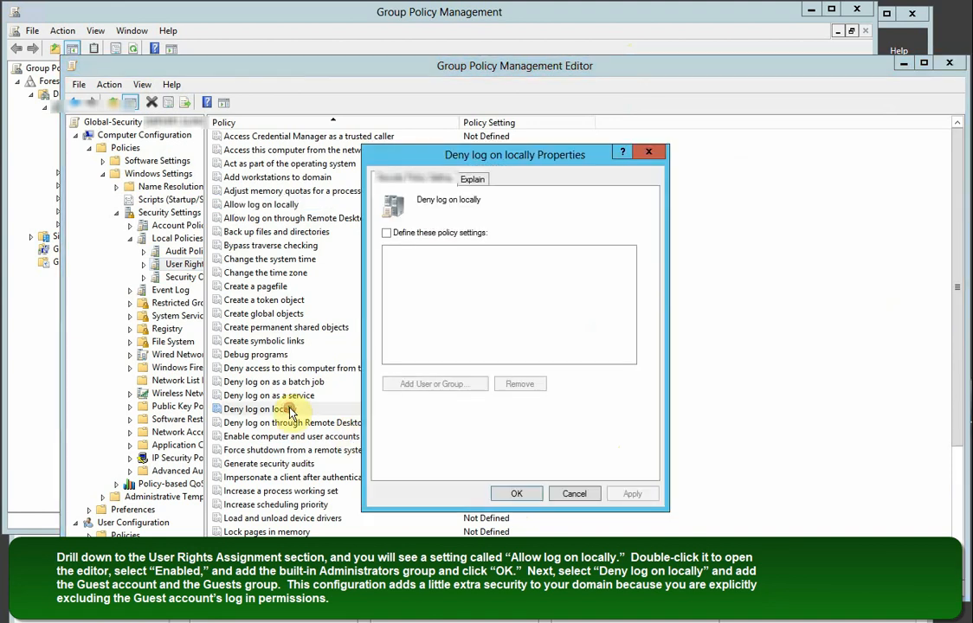
left_click(425, 234)
left_click(444, 385)
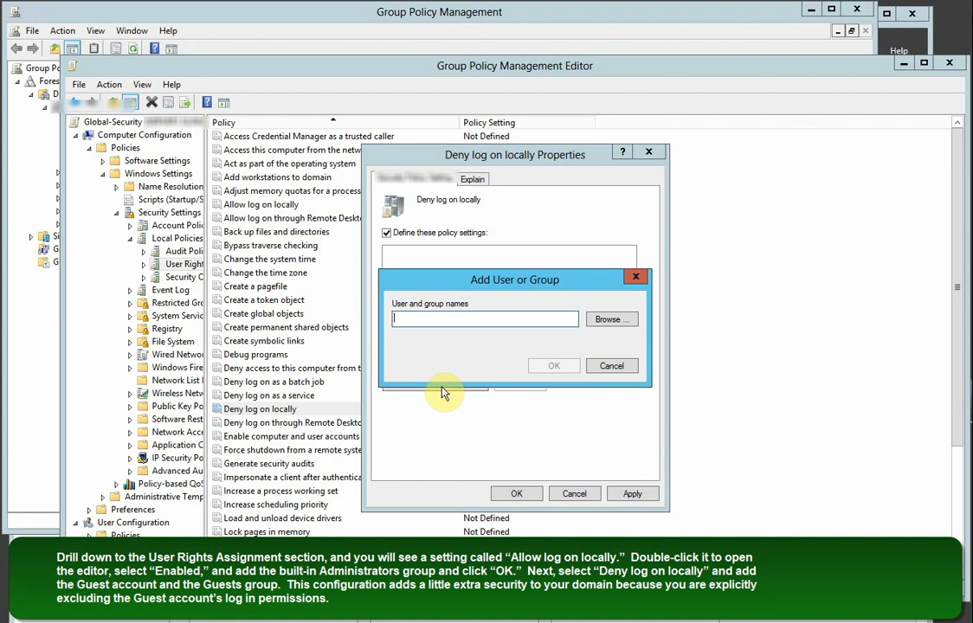
left_click(594, 322)
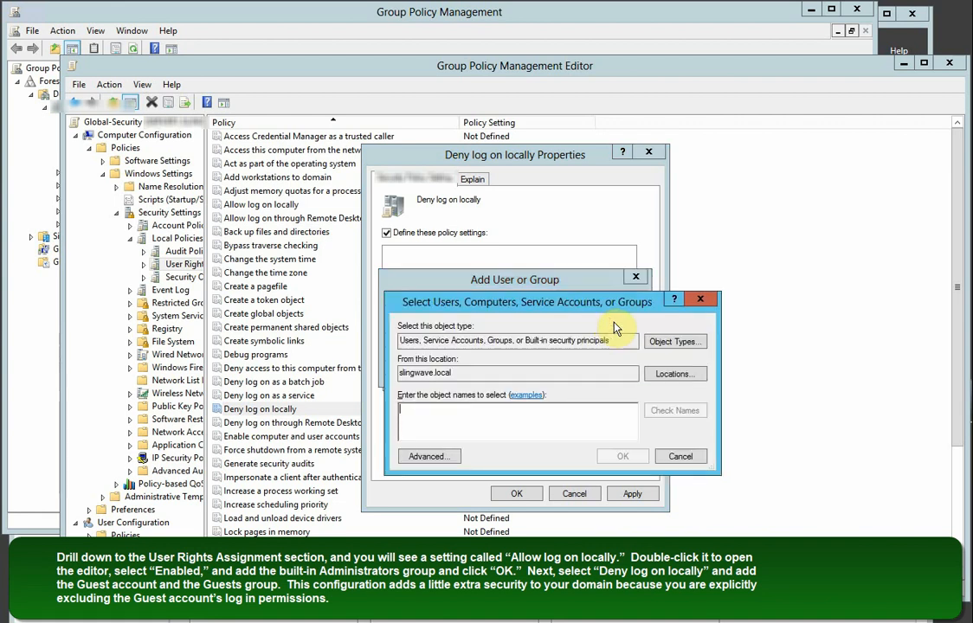
type("gues")
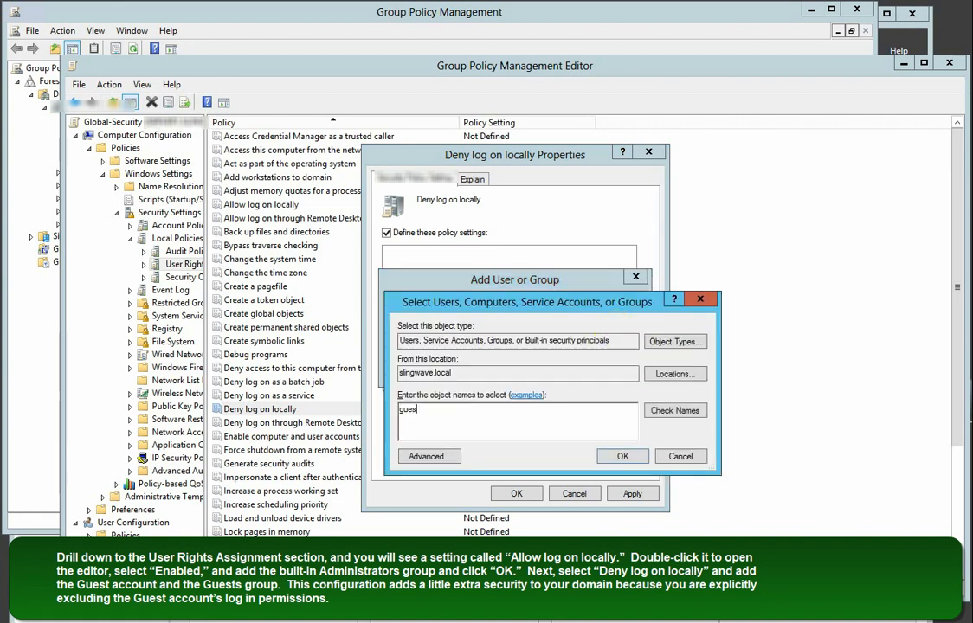
type("ts")
left_click(676, 411)
left_click(645, 465)
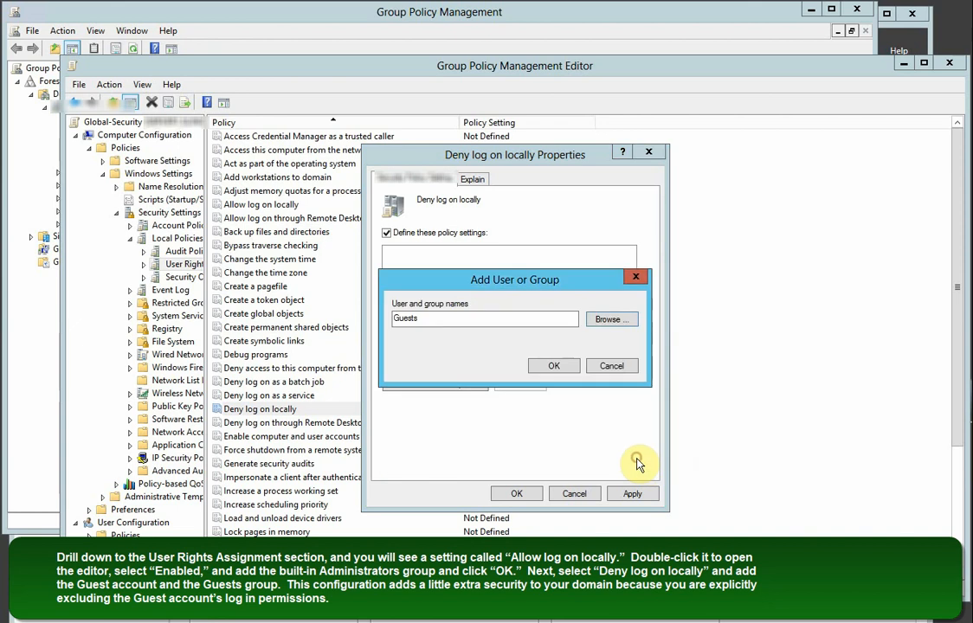
left_click(563, 366)
- Add the domain's built-in Guest account to "Deny log on locally" and apply the policy
left_click(463, 384)
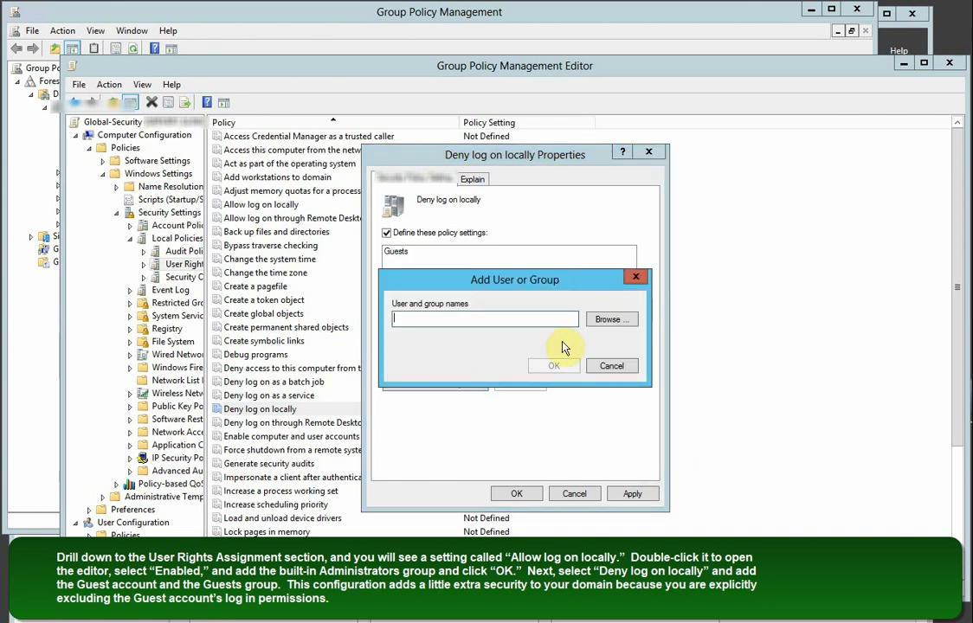
left_click(599, 322)
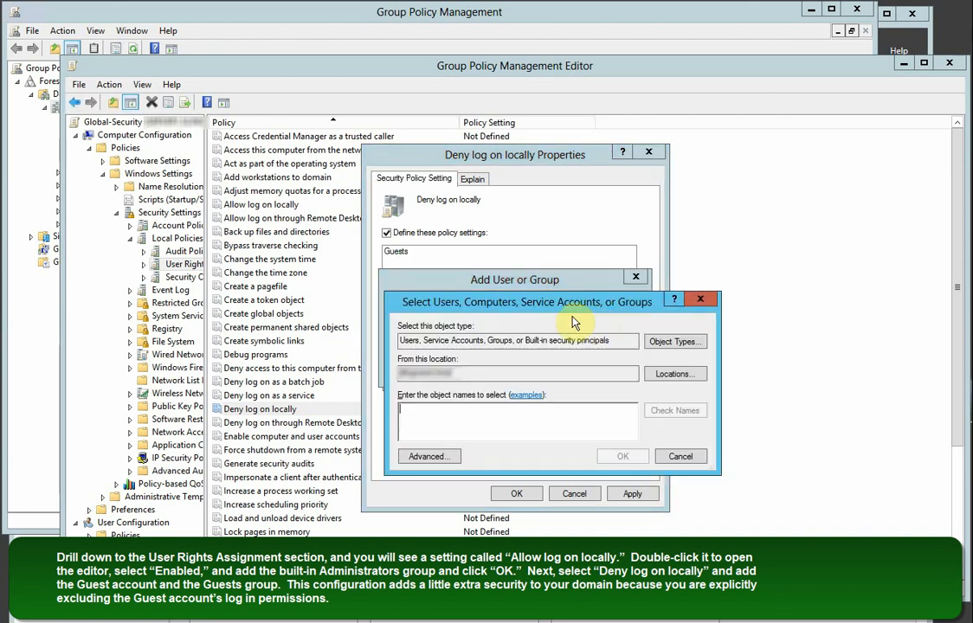
type("guest")
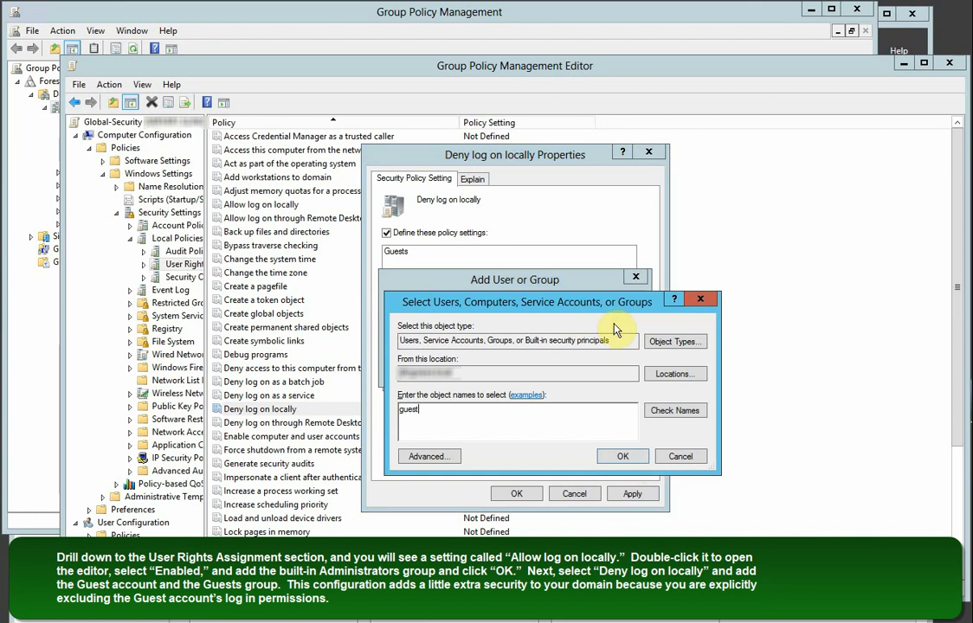
left_click(675, 416)
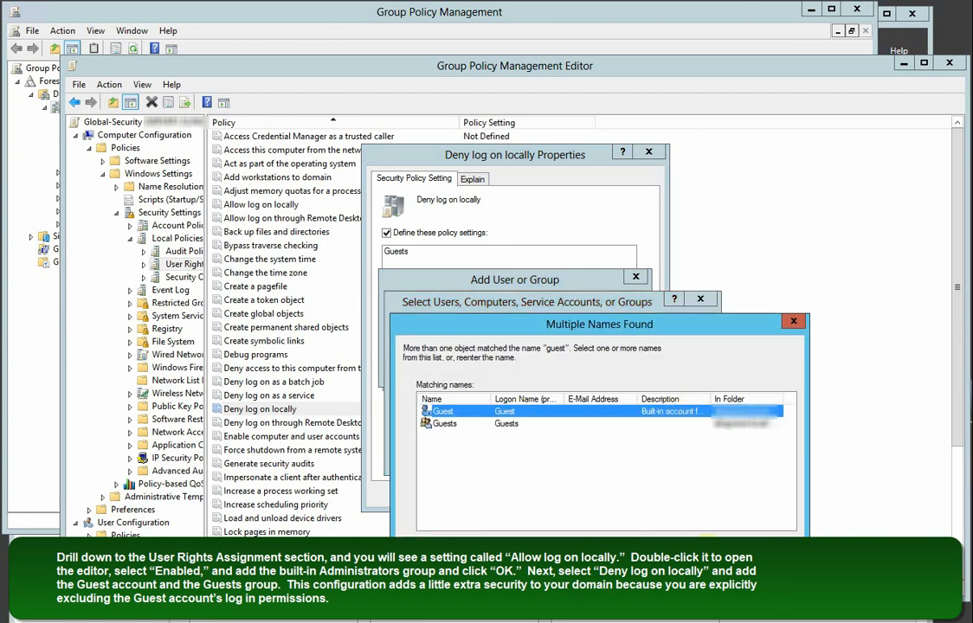
left_click(716, 552)
left_click(623, 456)
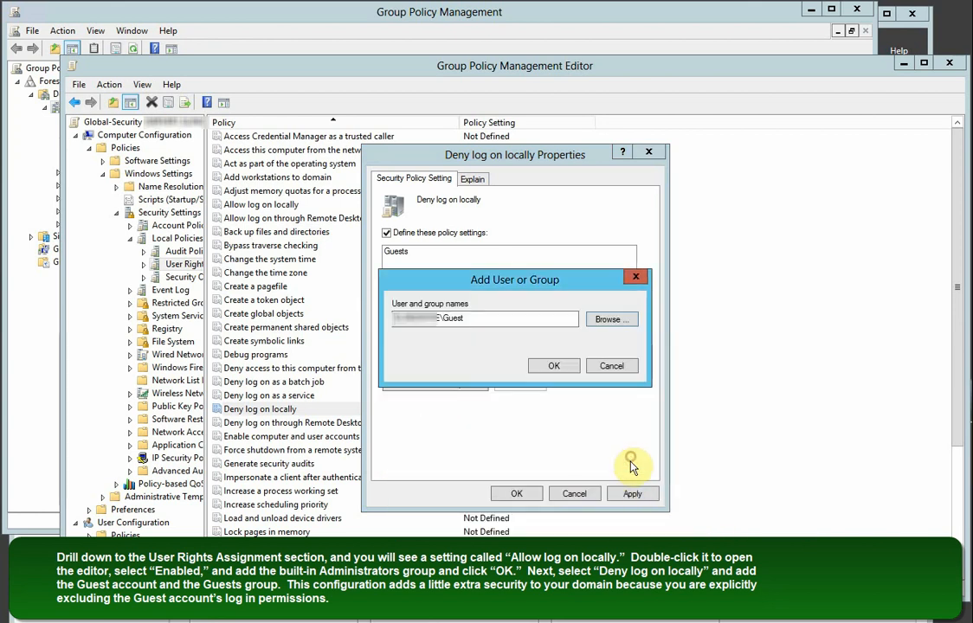
left_click(558, 366)
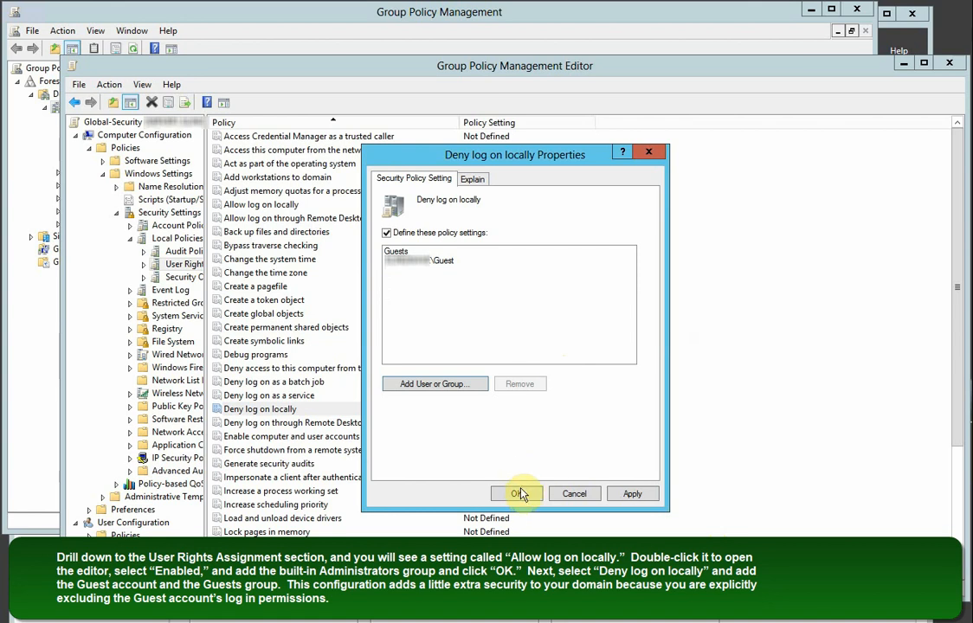
left_click(519, 495)
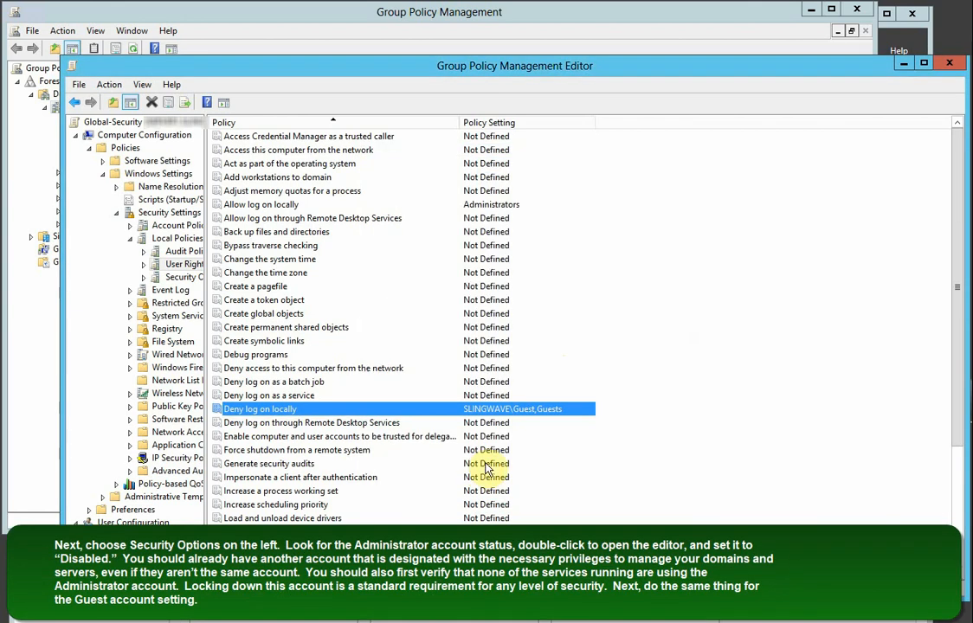
- In the Local Policies Security Options, define "Accounts: Administrator account status" as Disabled
left_click(177, 278)
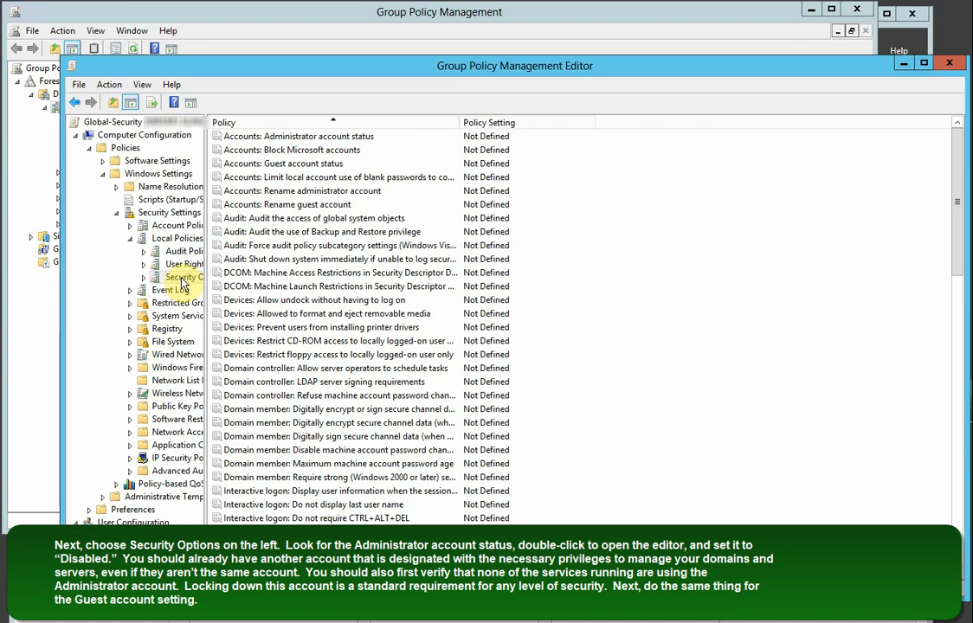
left_click(333, 137)
double_click(333, 138)
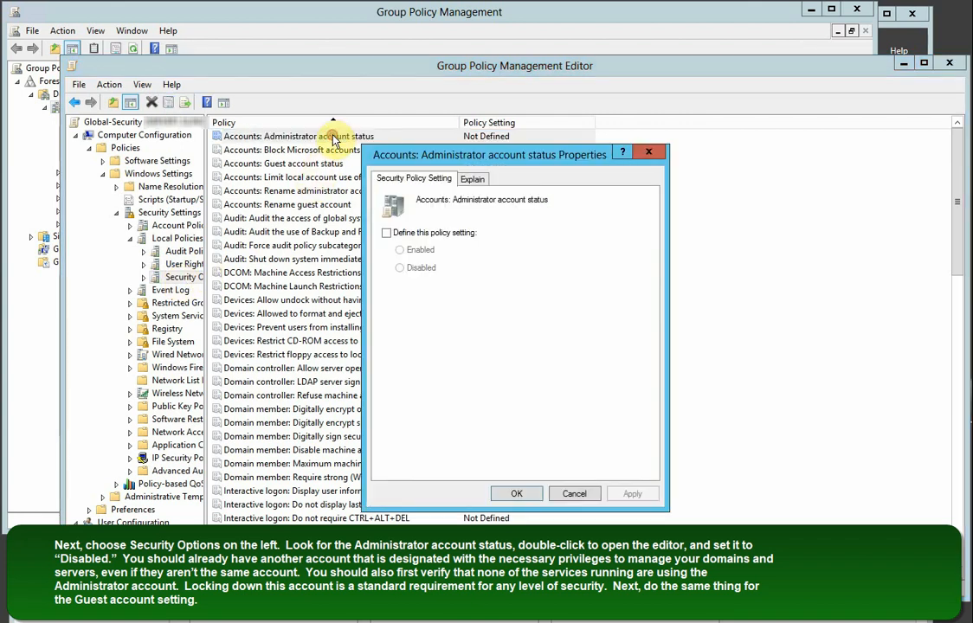
left_click(405, 233)
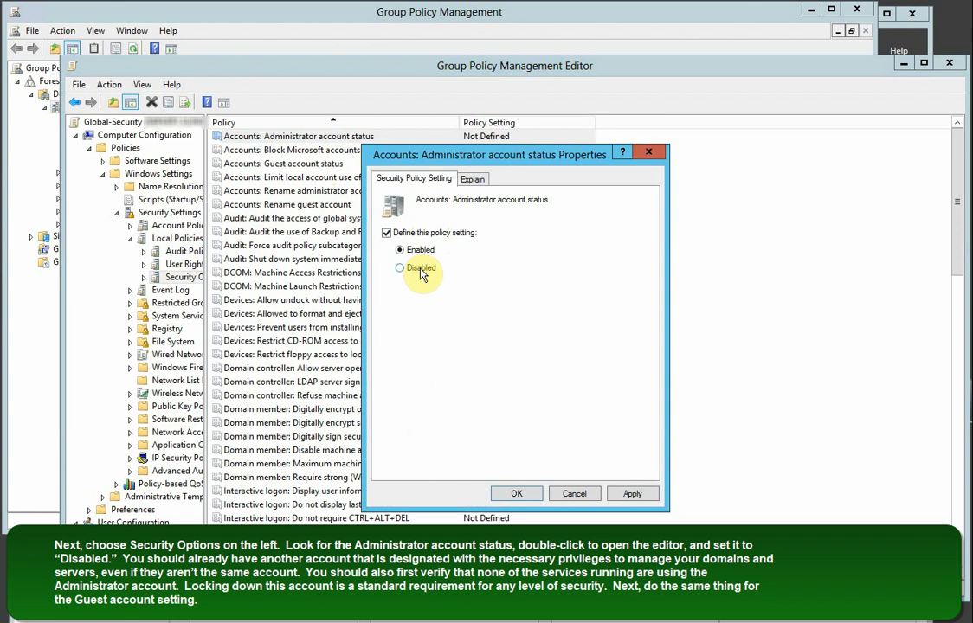
left_click(421, 272)
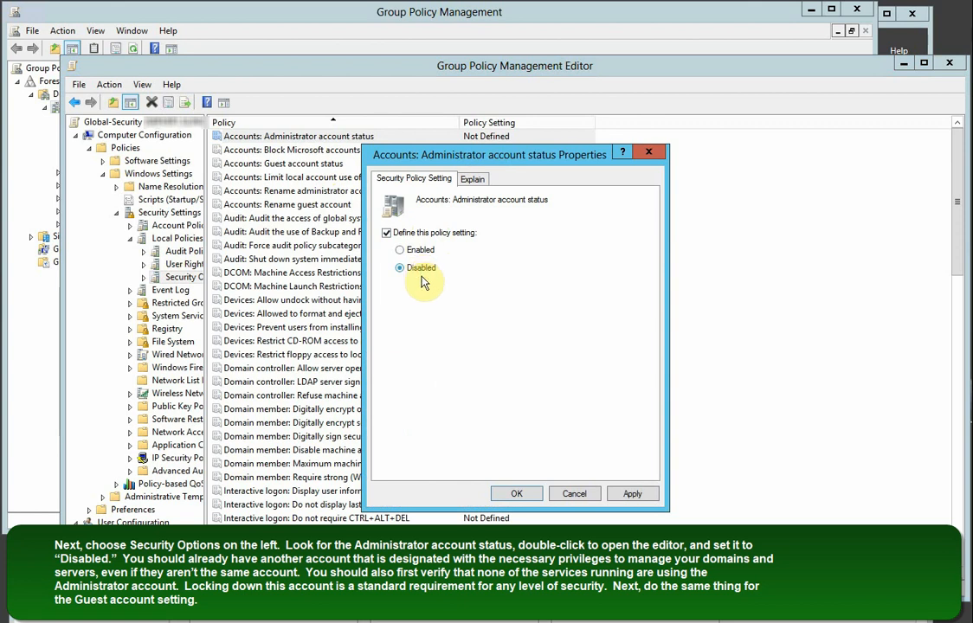
left_click(516, 494)
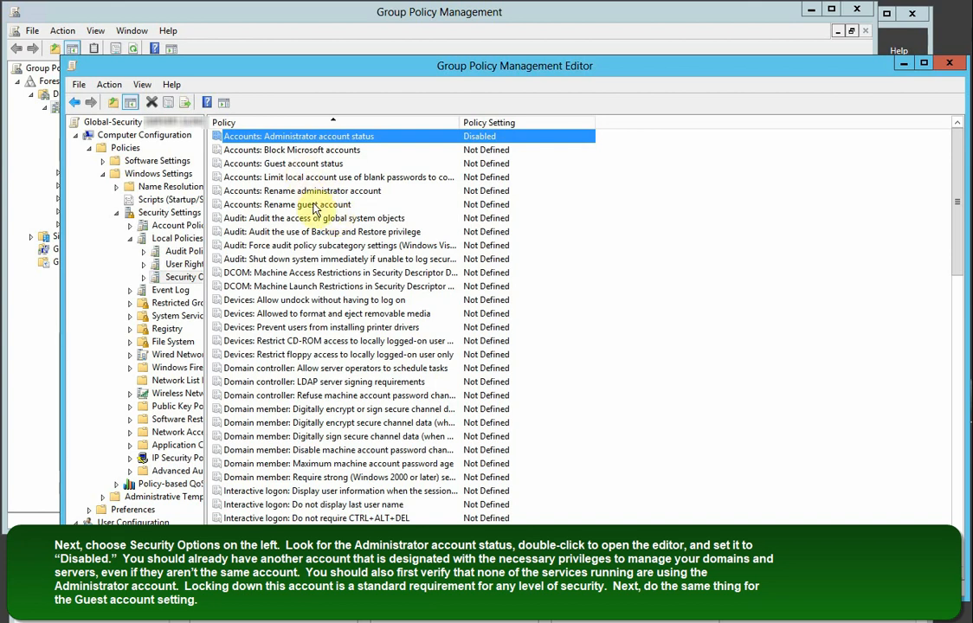
- Define the "Accounts: Guest account status" policy as Disabled
left_click(299, 164)
double_click(299, 164)
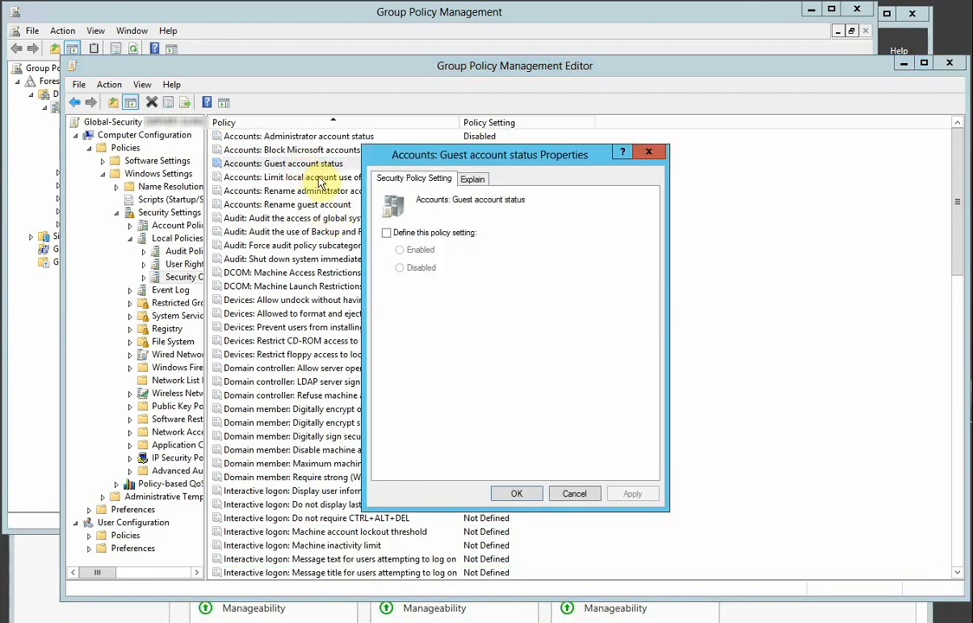
left_click(387, 233)
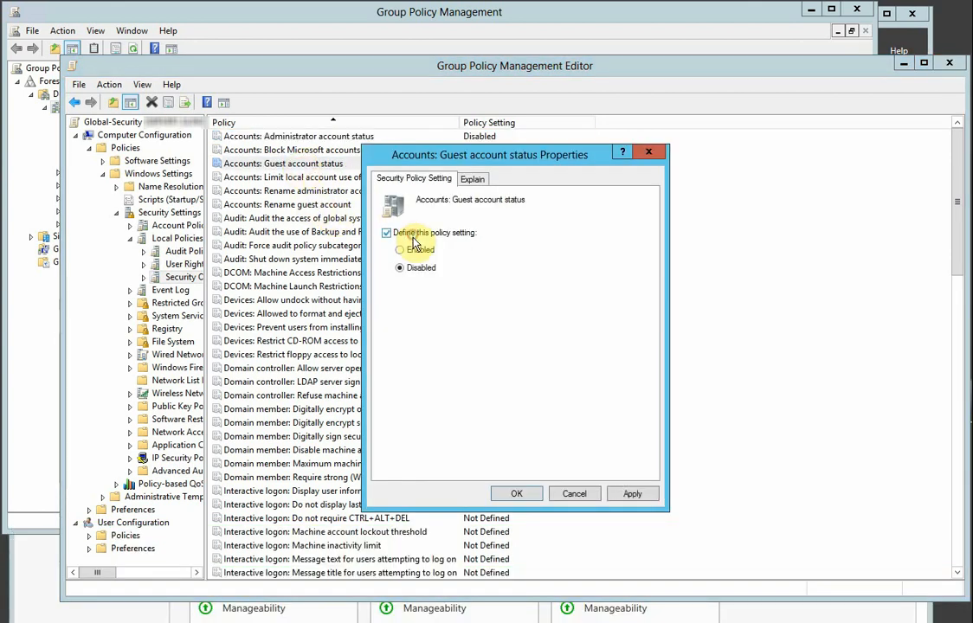
left_click(517, 495)
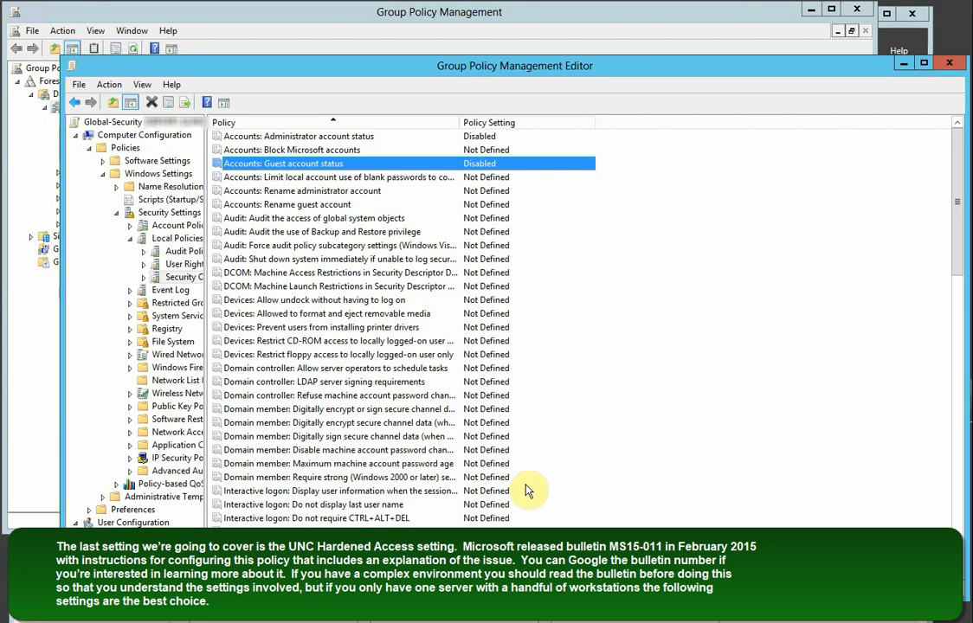
- Open the Hardened UNC Paths setting in the computer's Network Provider administrative templates and set it to Enabled
left_click(103, 174)
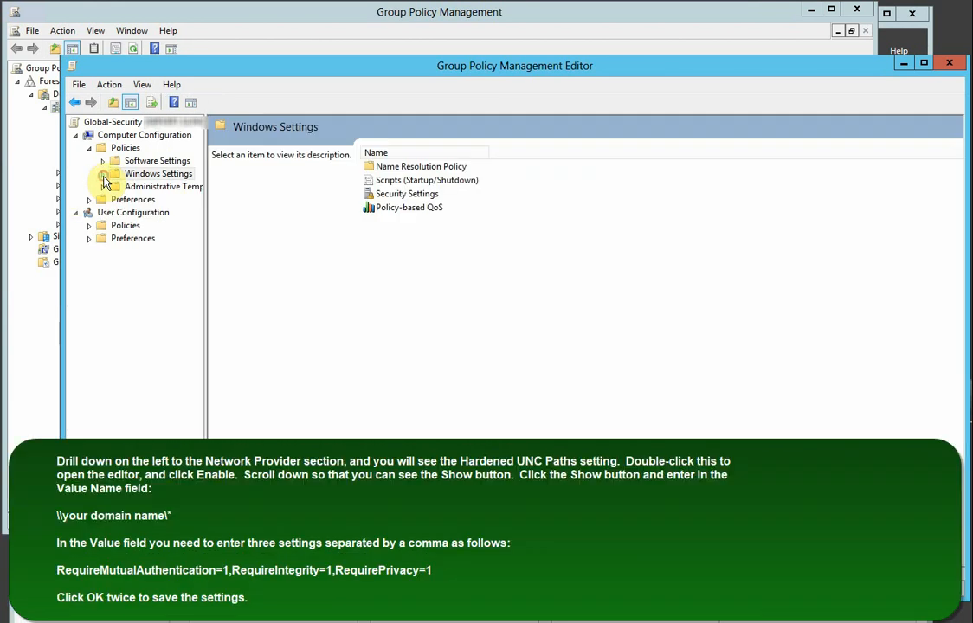
left_click(102, 186)
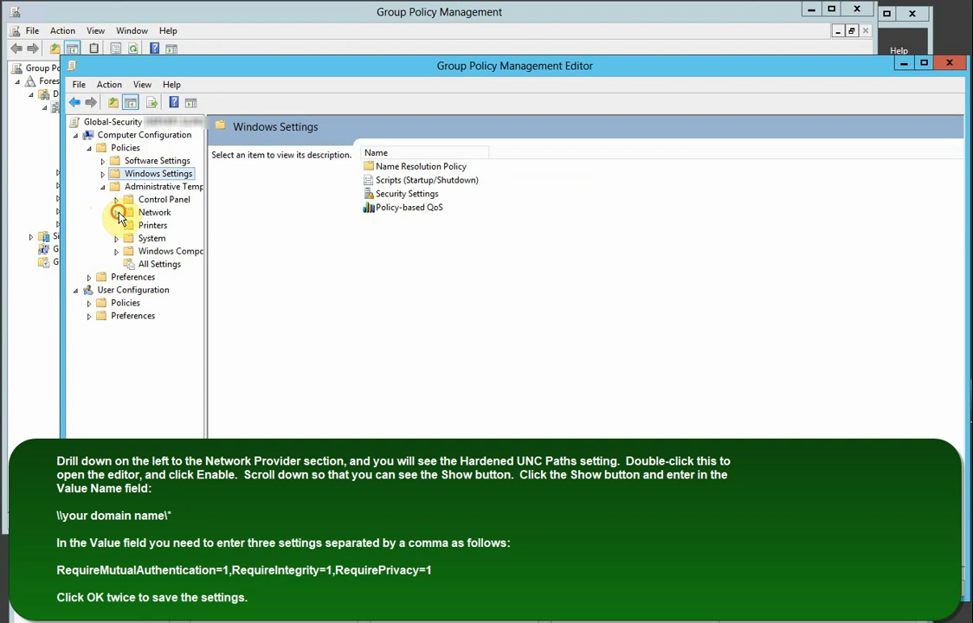
left_click(117, 213)
left_click(167, 354)
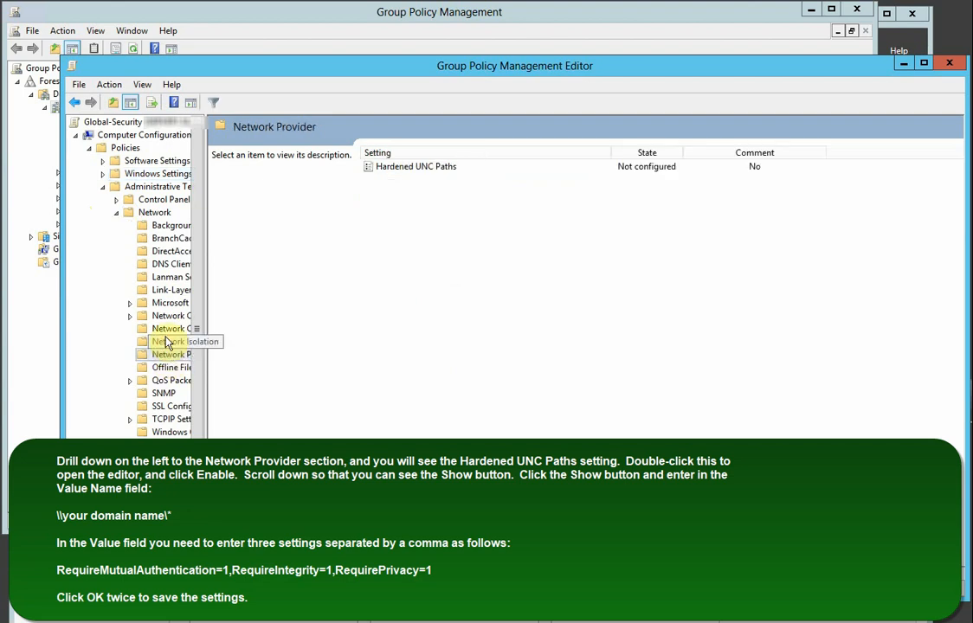
left_click(425, 169)
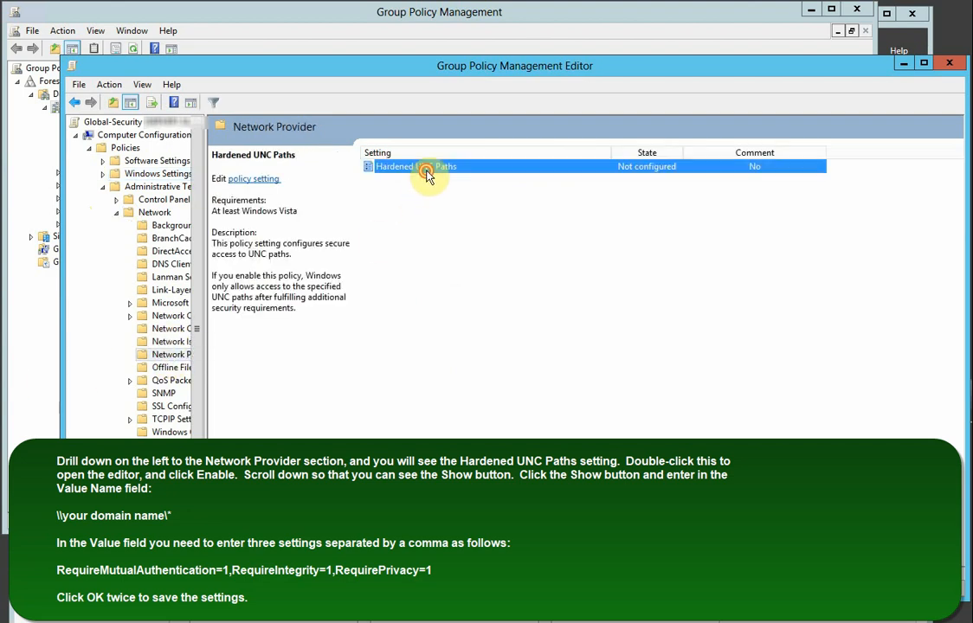
double_click(426, 169)
left_click(148, 220)
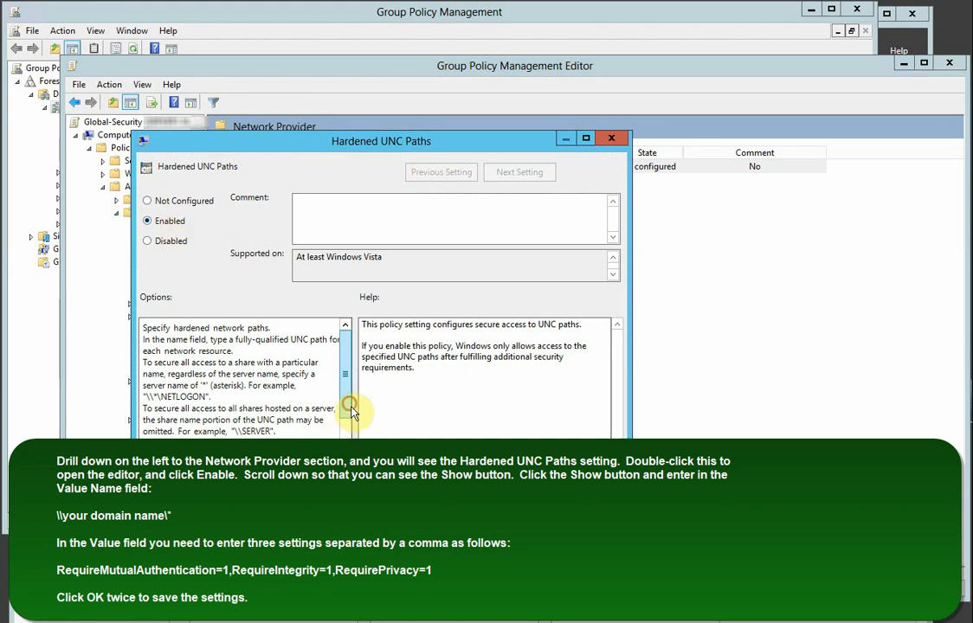
- Open the Hardened UNC Paths list and enter \\slingwave.local\* as the value name of a new entry
left_click_drag(348, 405, 350, 455)
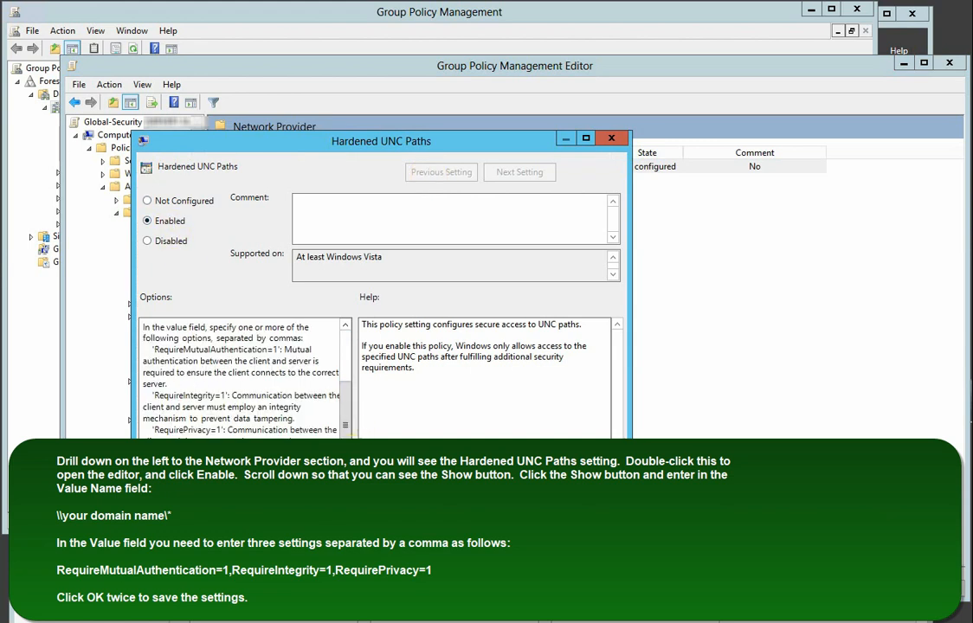
left_click(264, 487)
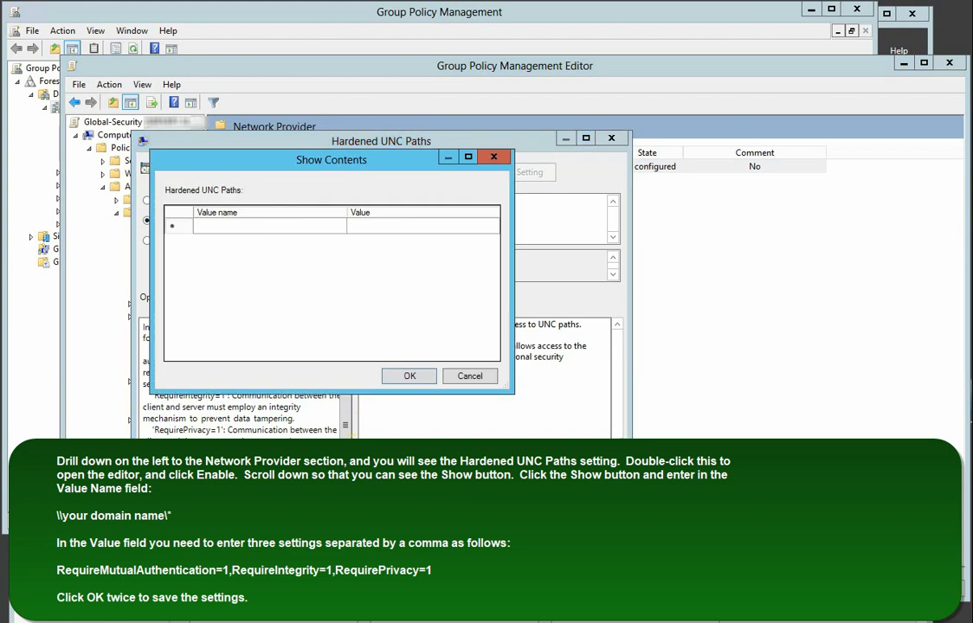
left_click(249, 229)
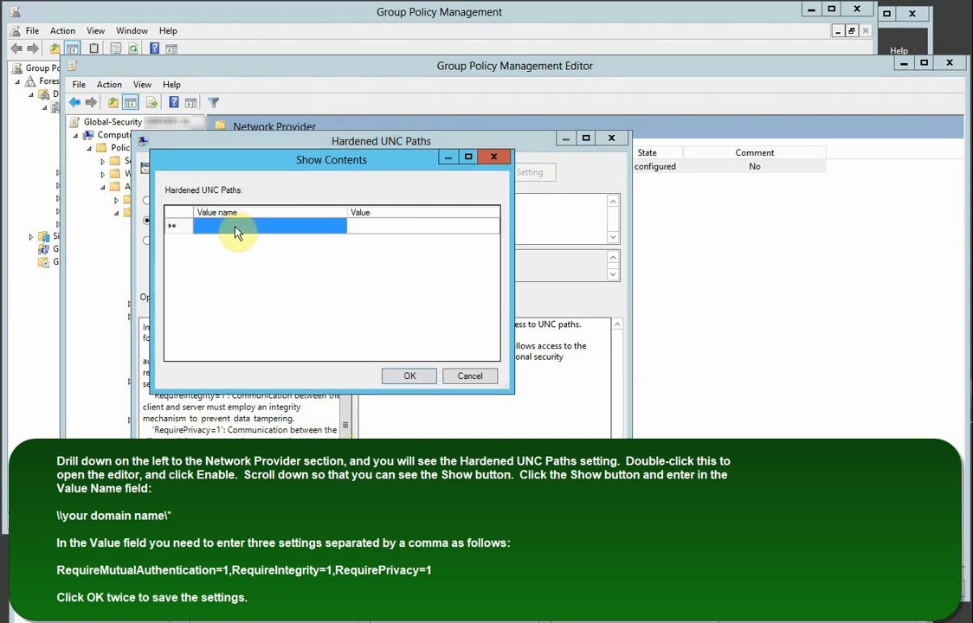
left_click(235, 226)
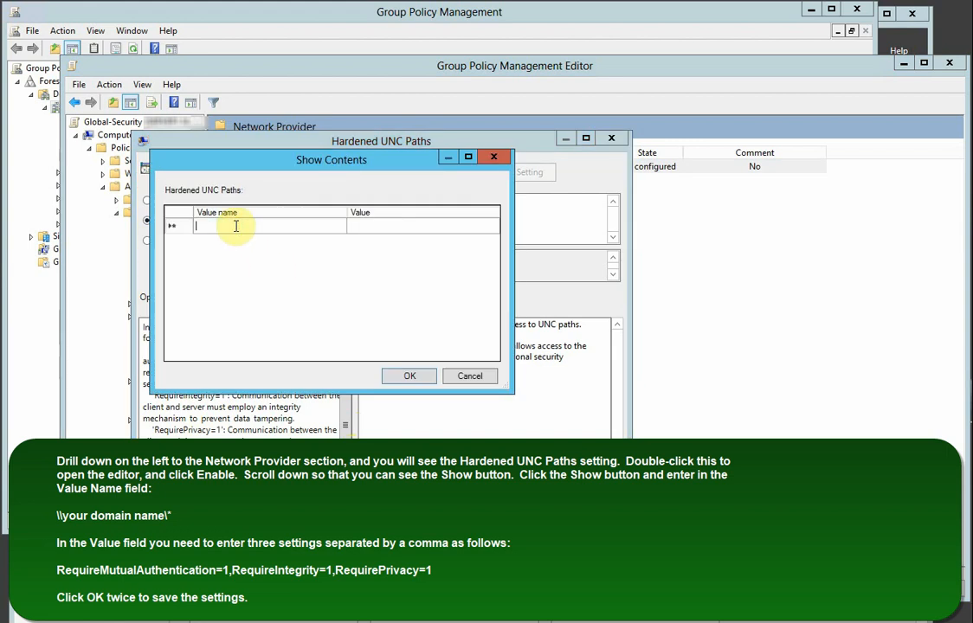
type("\\\\slingwave")
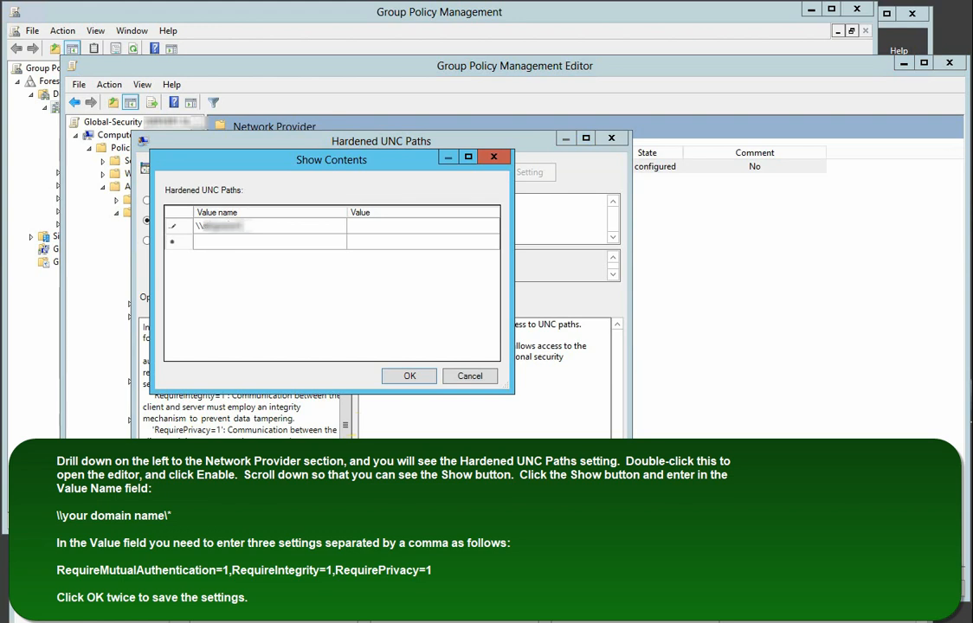
type(".local\\*")
- Set the hardened path's value to RequireMutualAuthentication=1,RequireIntegrity=1,RequirePrivacy=1 and save both the list and the policy setting
left_click(372, 227)
left_click(382, 223)
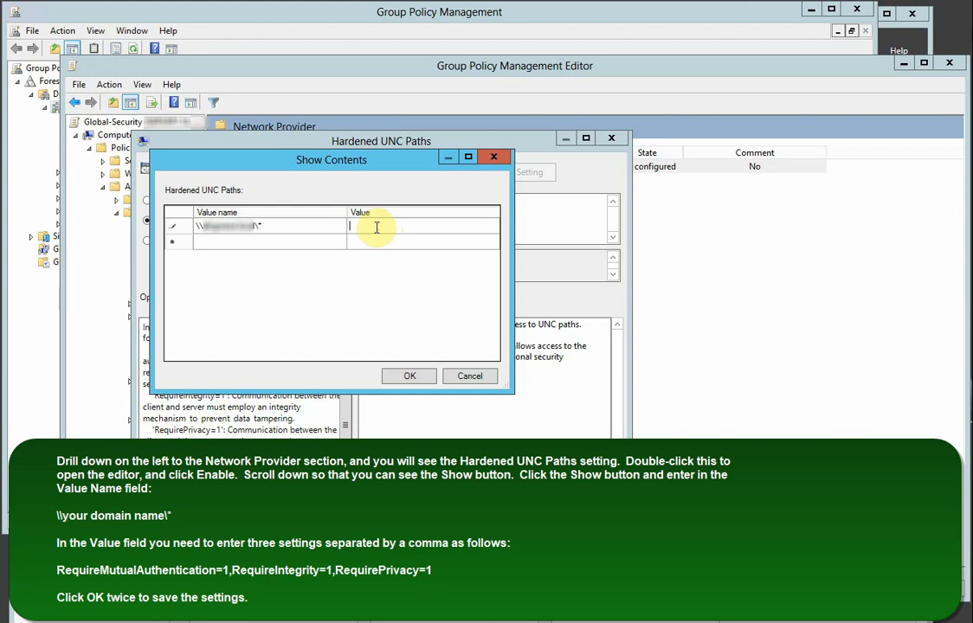
type("RequireMutualAuthentication=1,RequireIntegrity=1,RequirePrivacy=1")
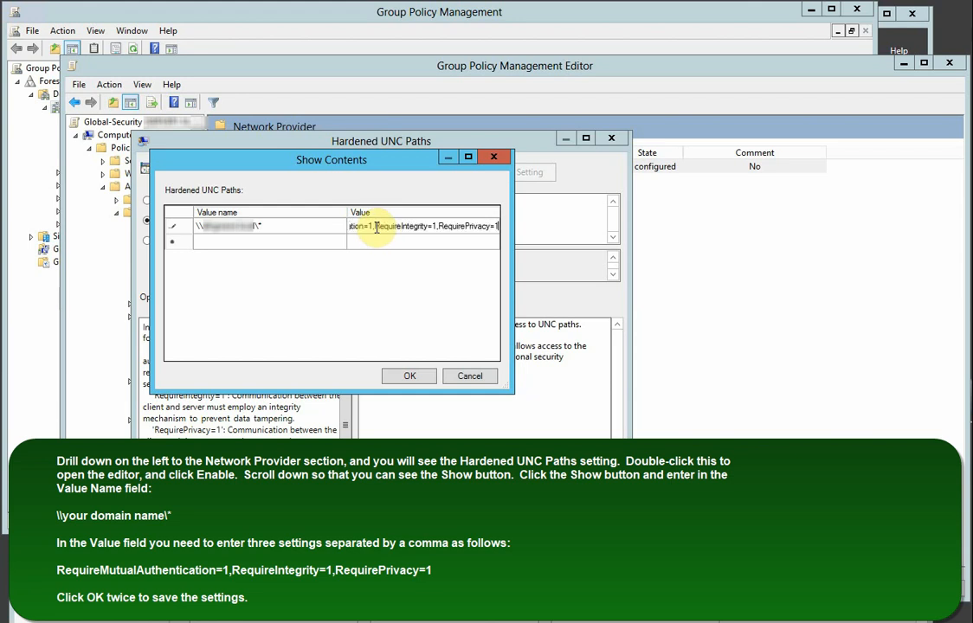
left_click(409, 376)
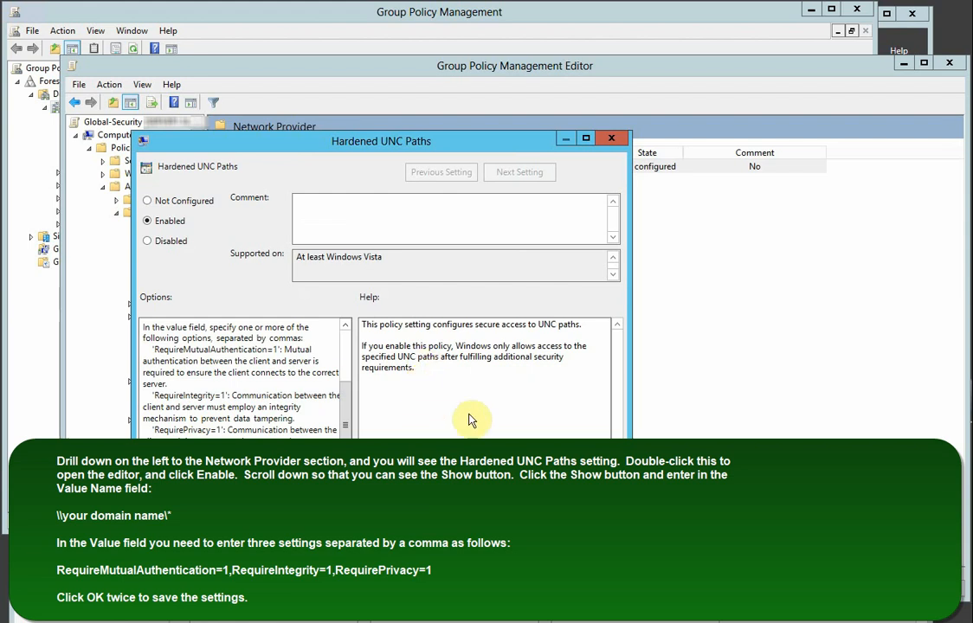
left_click(478, 576)
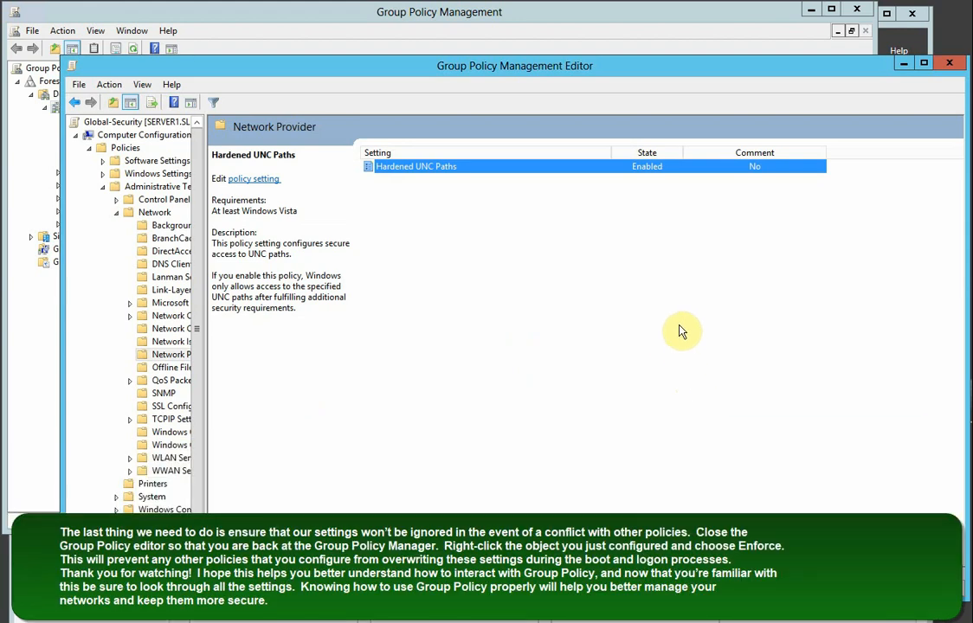
- Close the policy editor and set the domain's Global-Security GPO link to Enforced
left_click(949, 62)
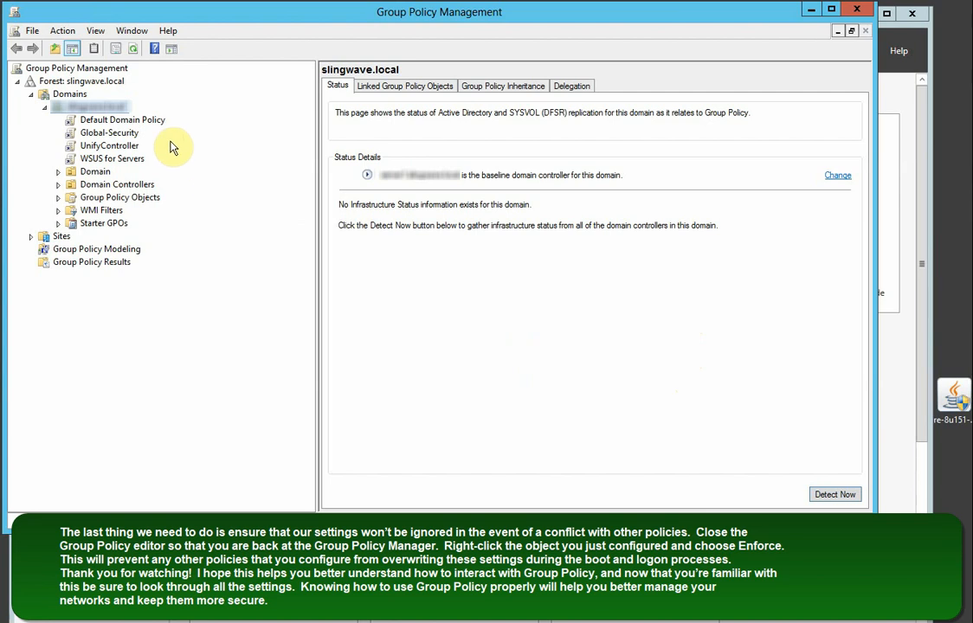
left_click(110, 133)
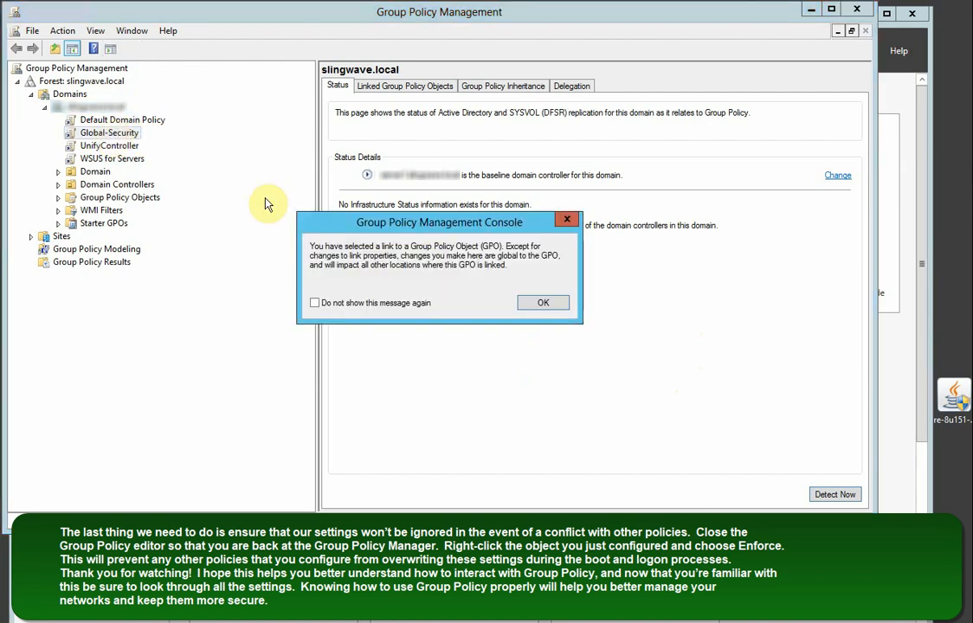
left_click(543, 303)
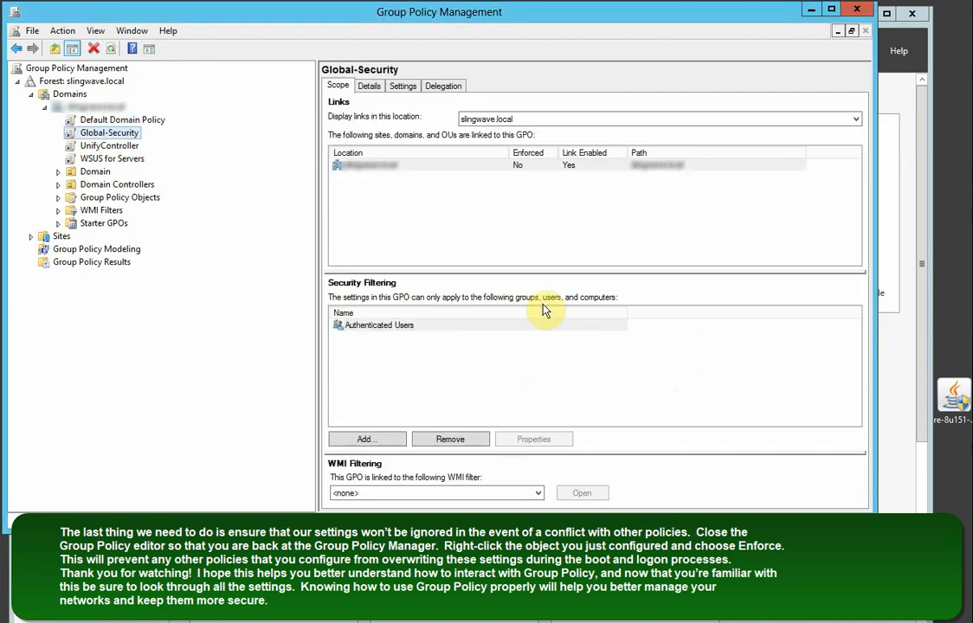
right_click(103, 134)
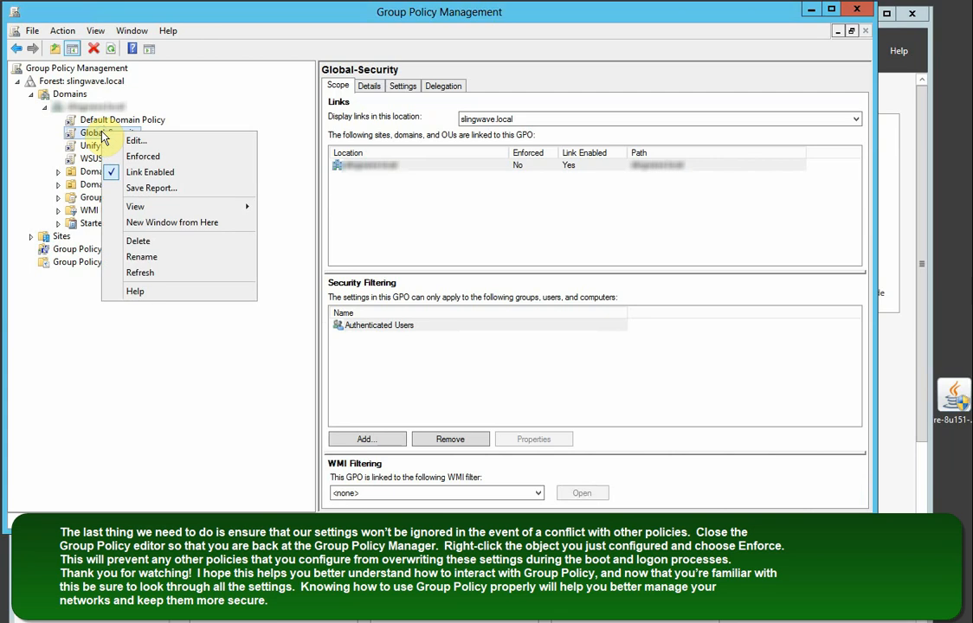
left_click(134, 156)
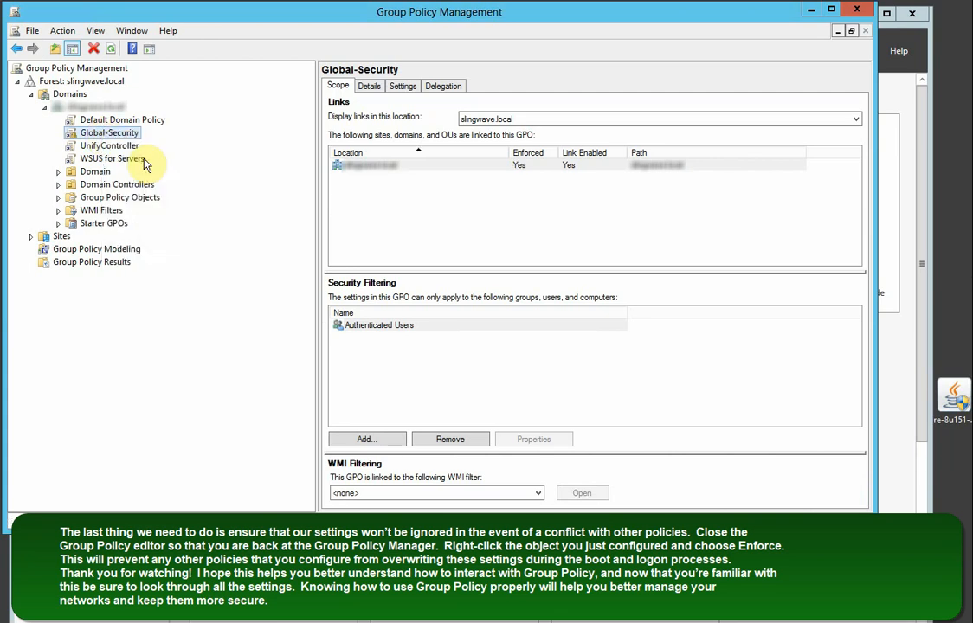